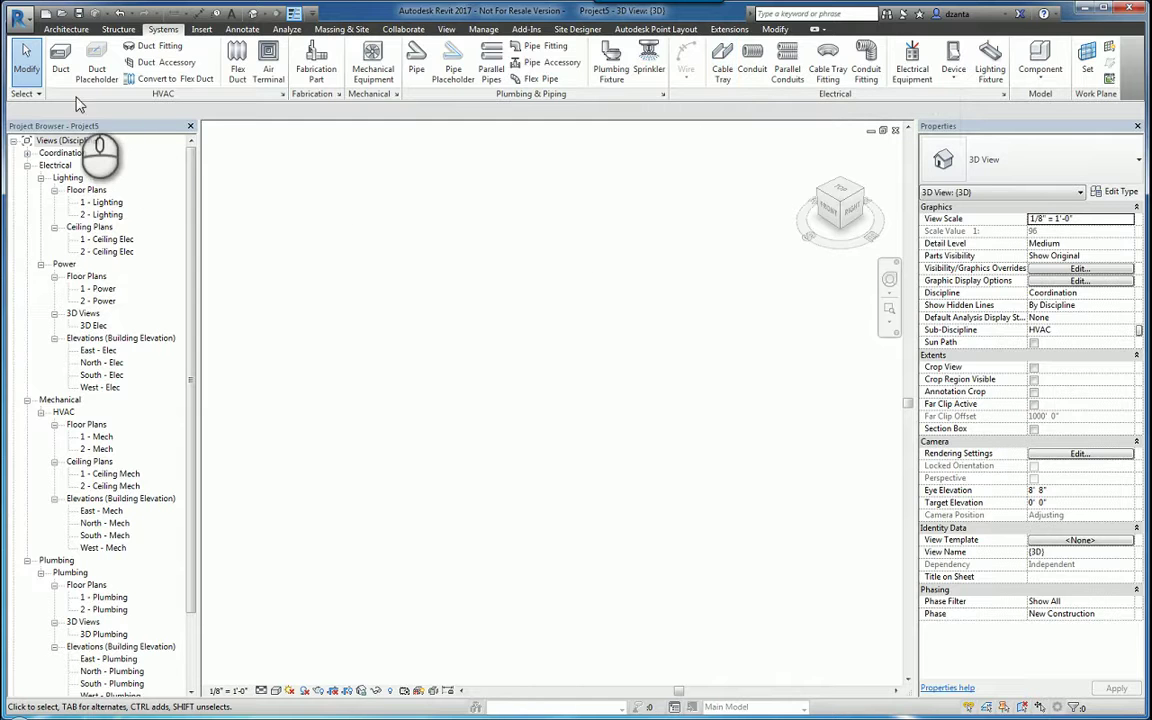
# Start the Duct tool from the HVAC panel for a 12" x 12" Supply Air duct at 9' 0"
pyautogui.click(60, 62)
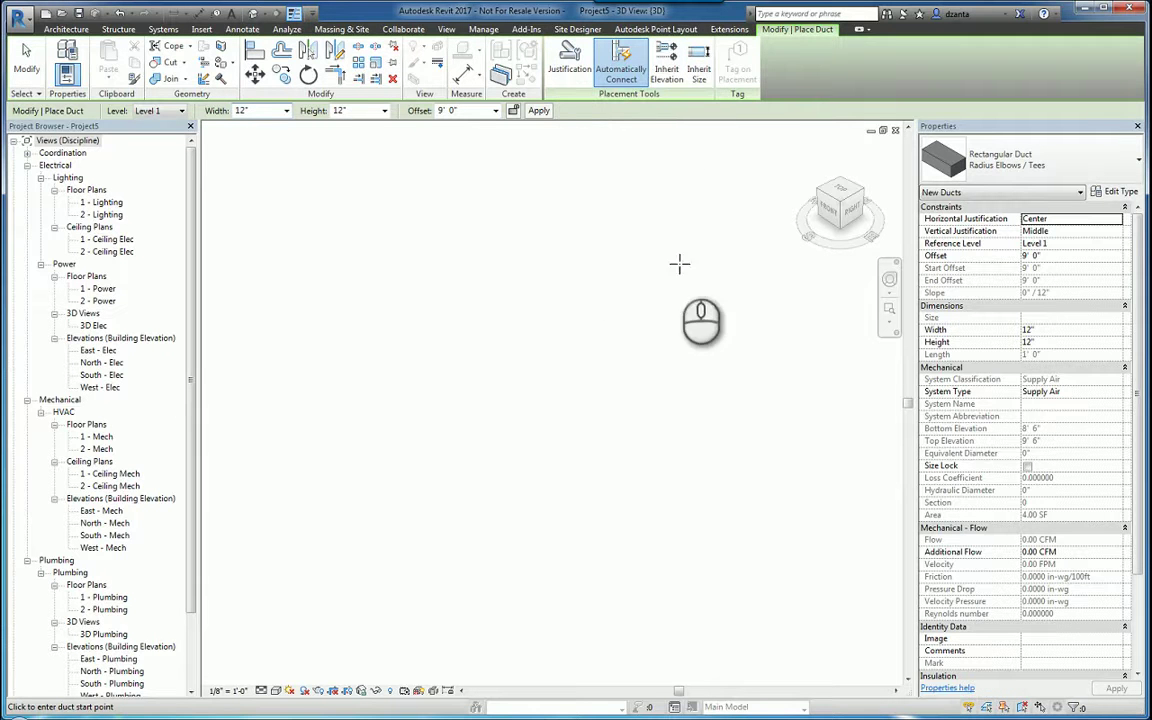
# Draw three connected 12" x 12" duct segments with two radius elbows, then exit placement
pyautogui.click(340, 318)
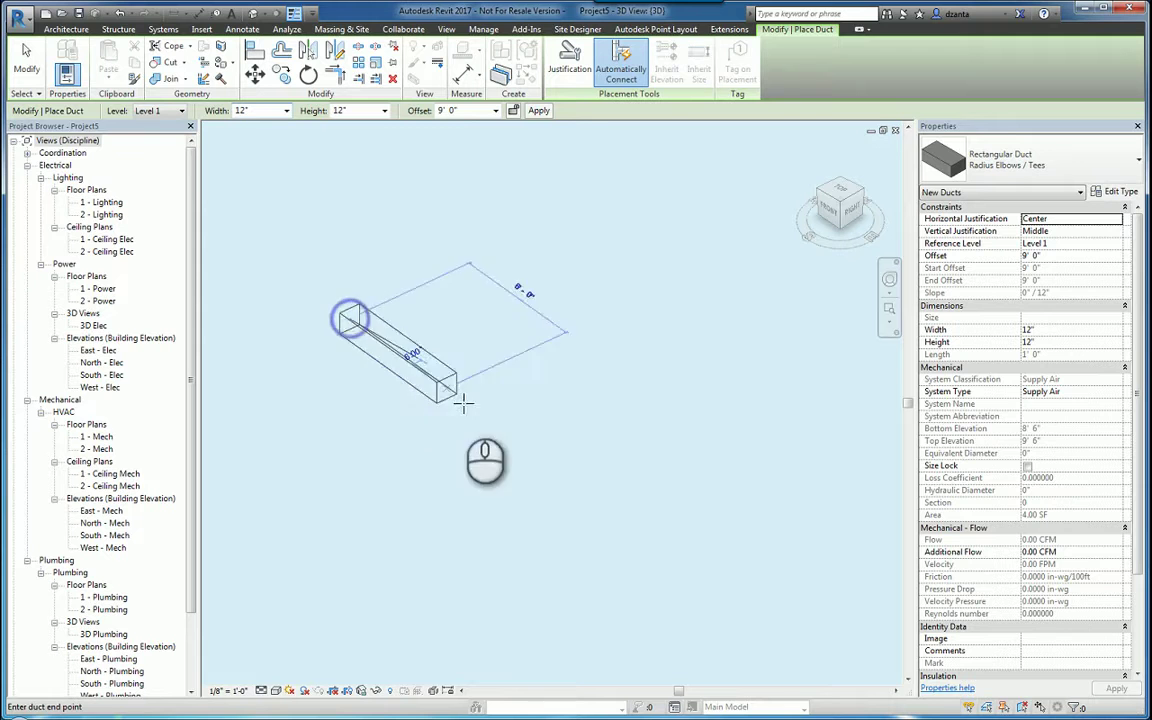
pyautogui.click(529, 461)
pyautogui.click(728, 380)
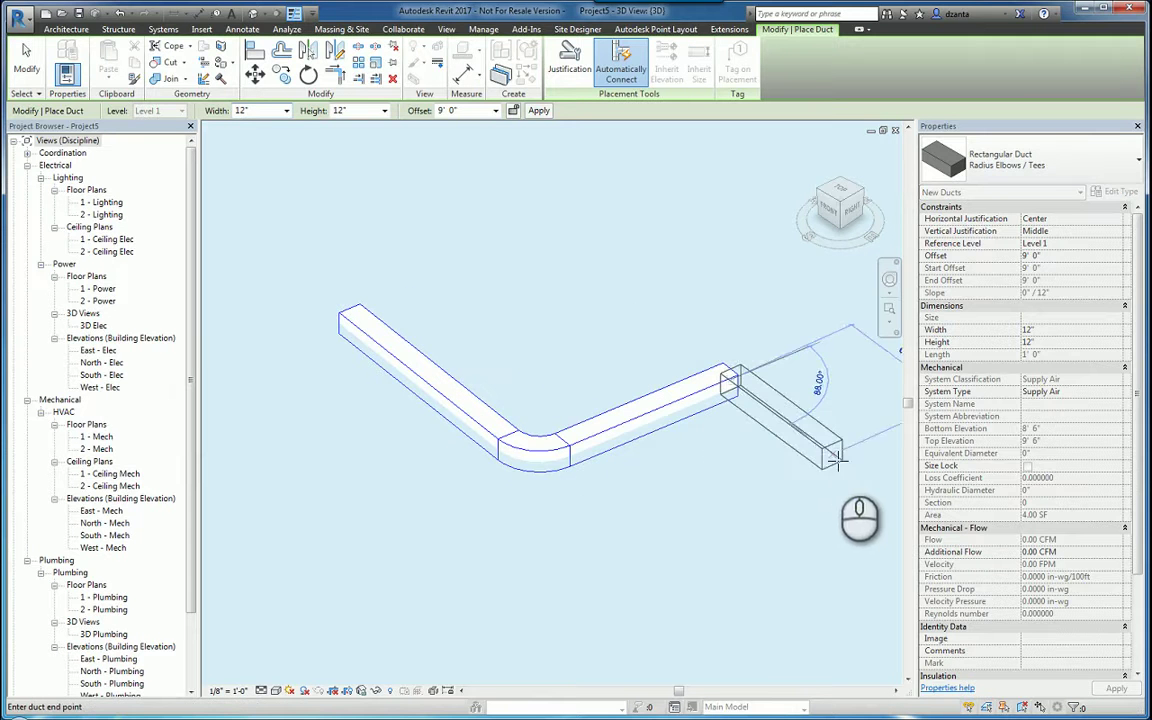
pyautogui.click(848, 478)
pyautogui.press('Escape')
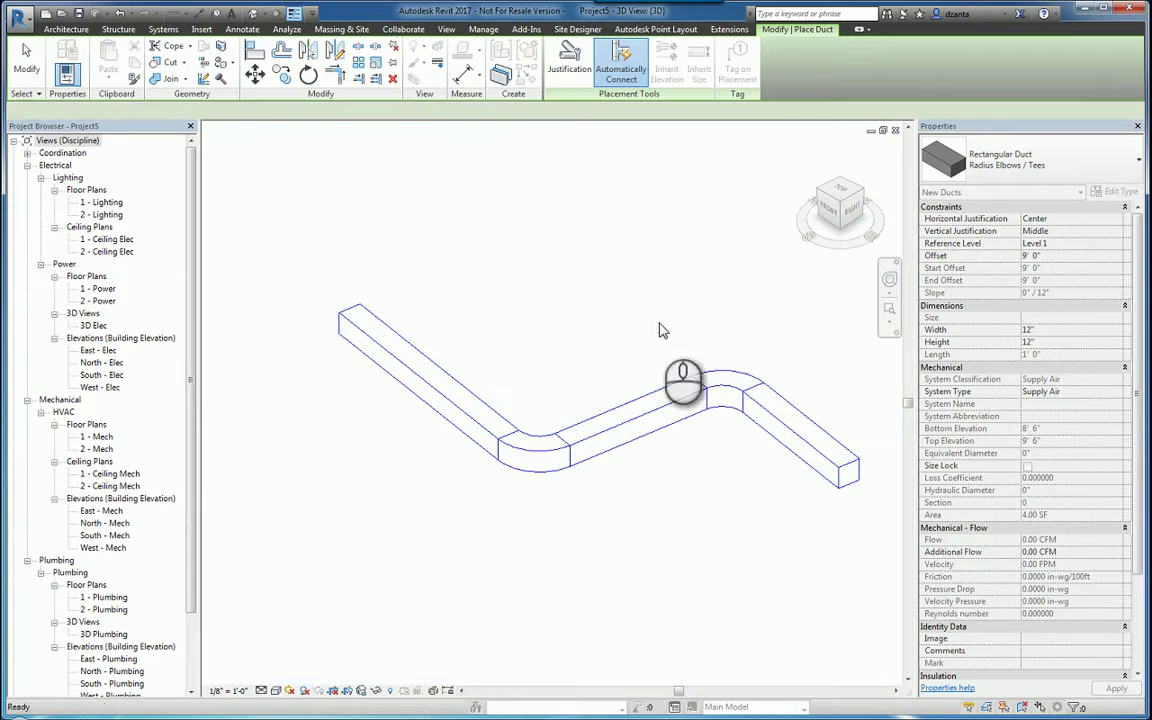
pyautogui.press('Escape')
# Draw a bent 10" copper pipe run above the duct
pyautogui.click(416, 65)
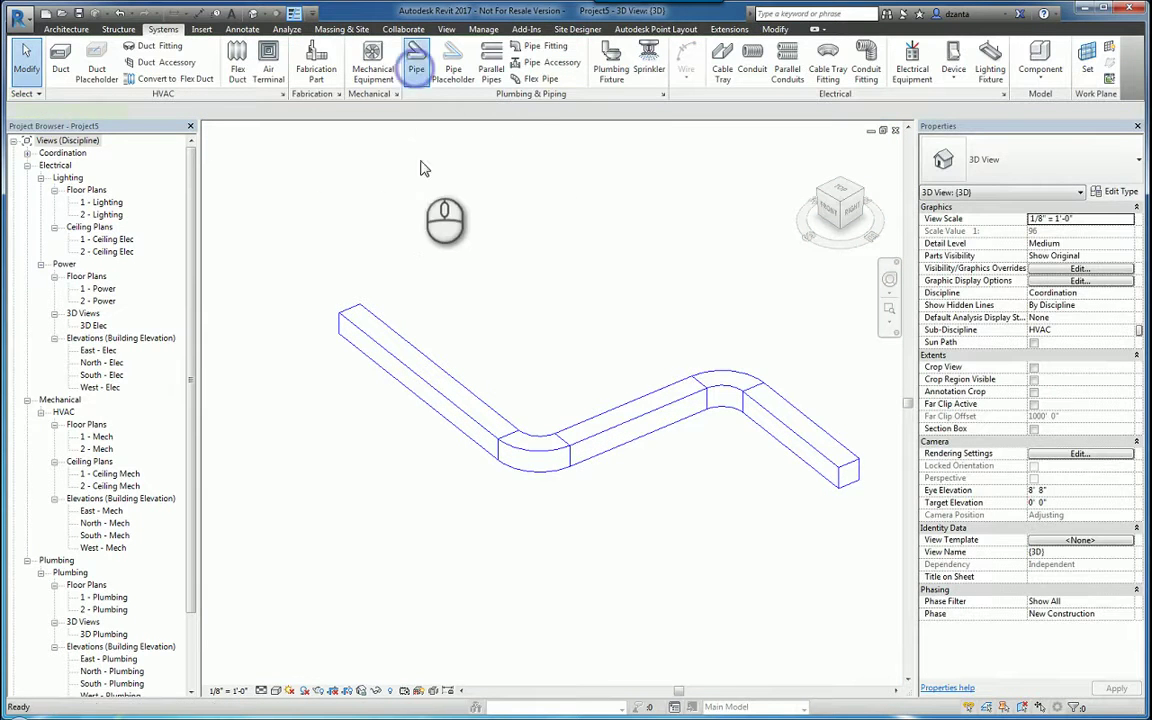
pyautogui.click(325, 242)
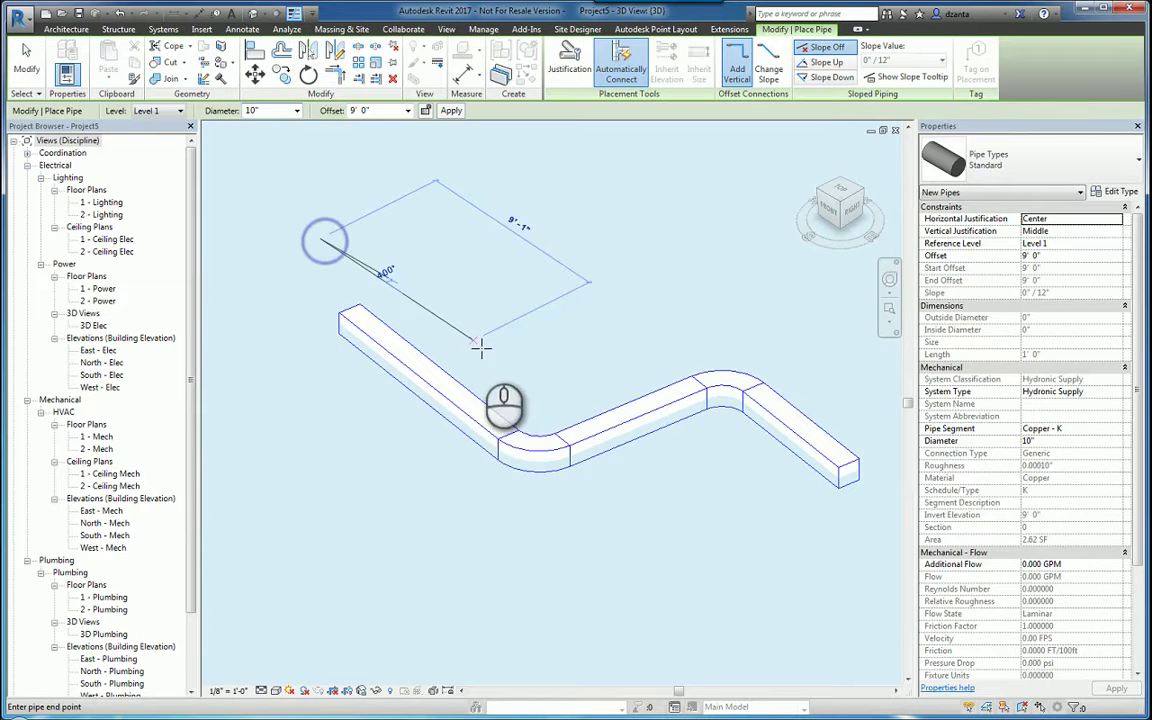
pyautogui.click(708, 340)
pyautogui.press('Escape')
pyautogui.press('Escape')
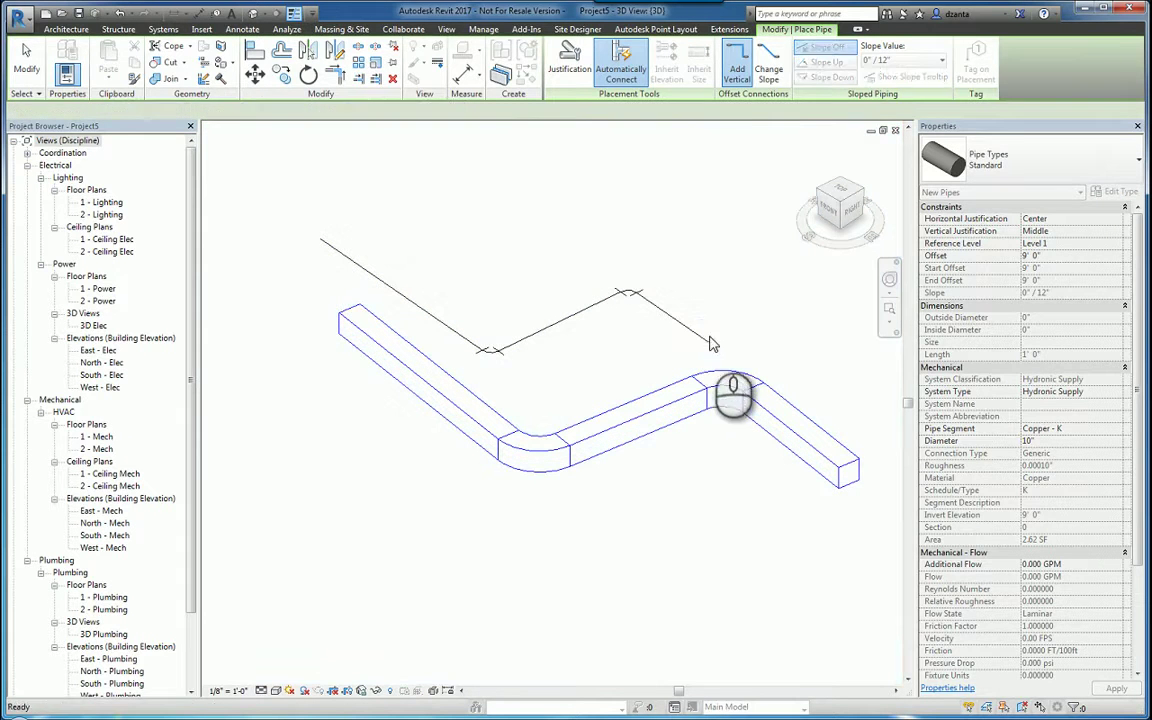
# Draw a three-segment 12" x 4" channel cable tray run with elbows and a rising end
pyautogui.click(724, 66)
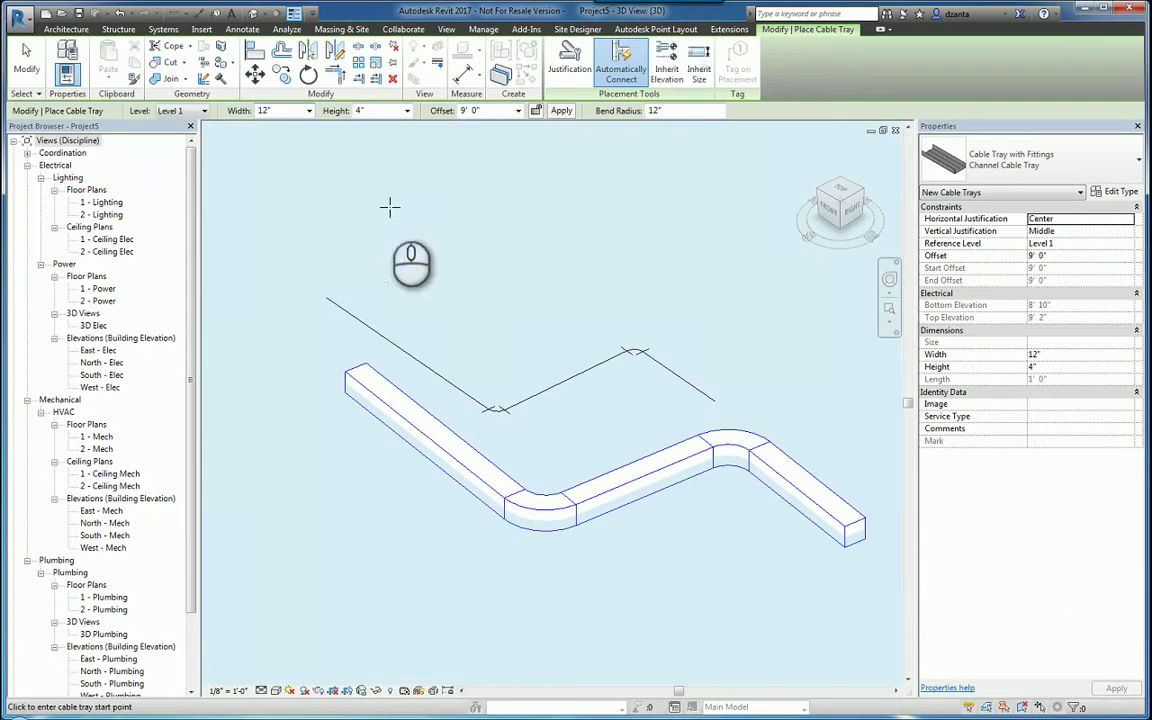
pyautogui.click(342, 176)
pyautogui.click(473, 285)
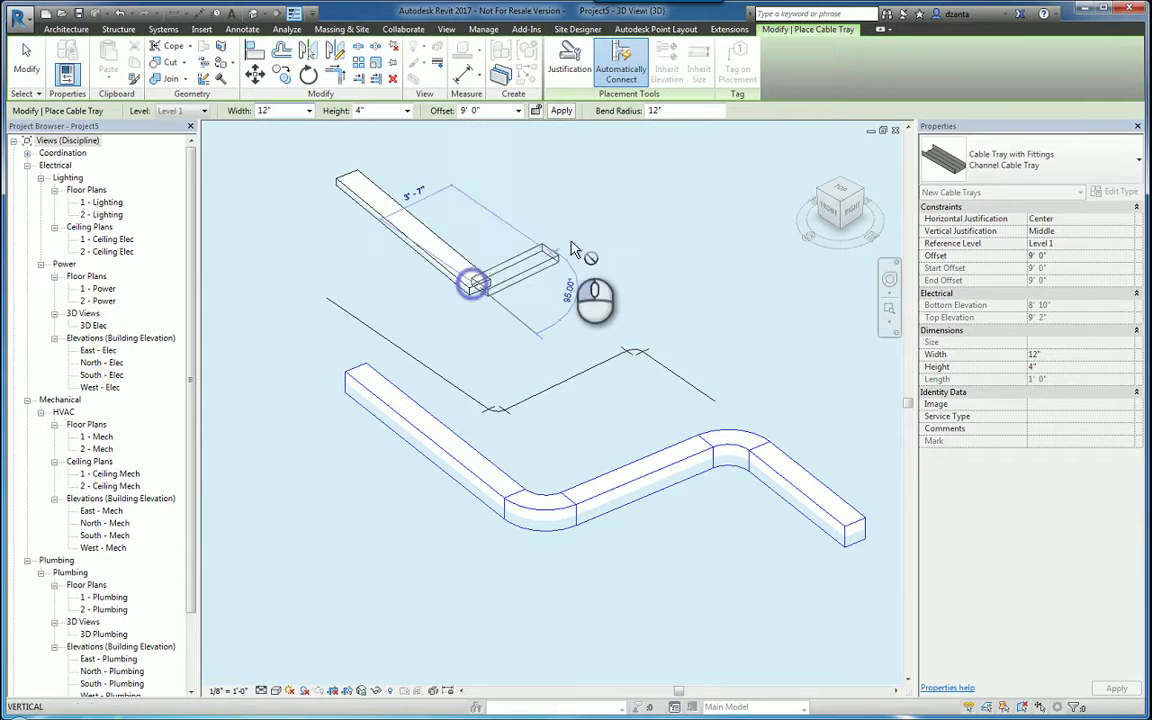
pyautogui.click(685, 285)
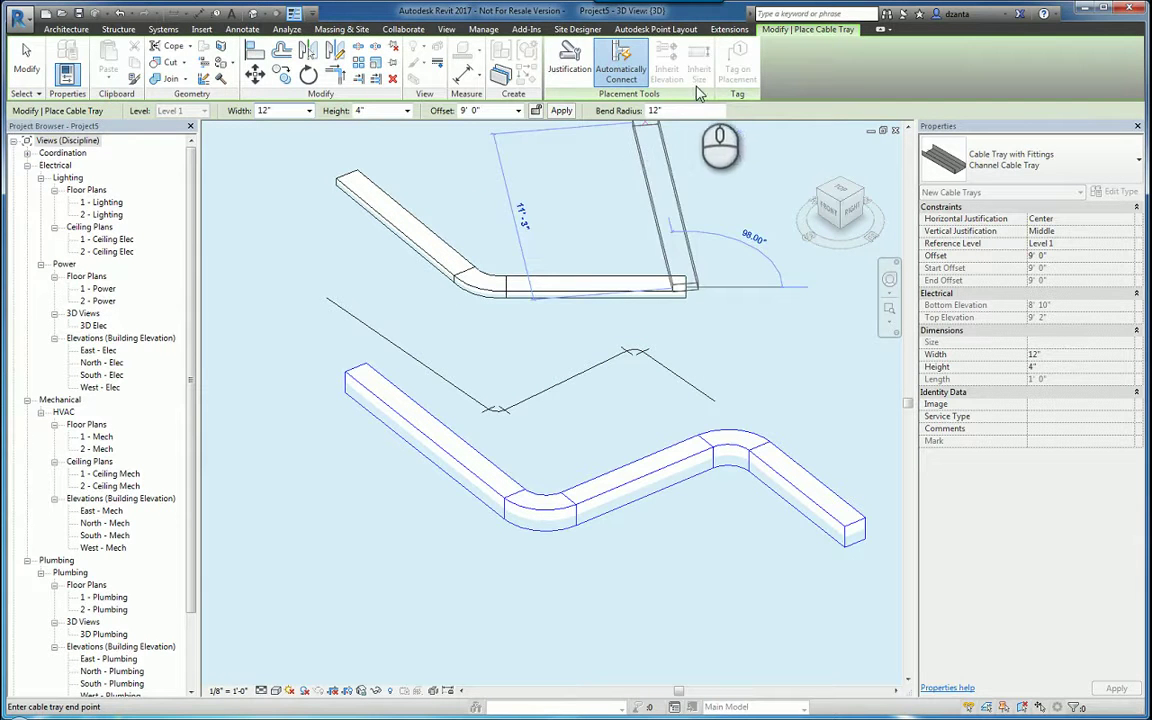
pyautogui.click(728, 186)
pyautogui.press('Escape')
pyautogui.press('Escape')
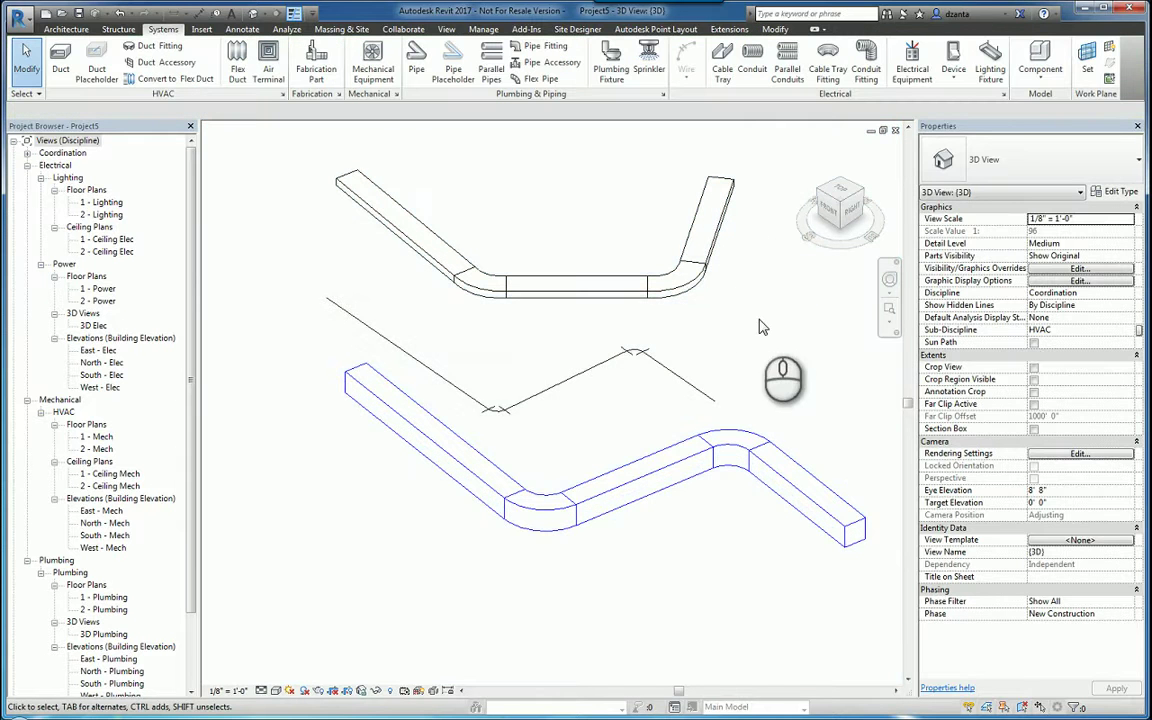
# Crossing-select every duct, pipe and cable tray and delete them
pyautogui.moveTo(808, 593); pyautogui.dragTo(305, 249)
pyautogui.press('Delete')
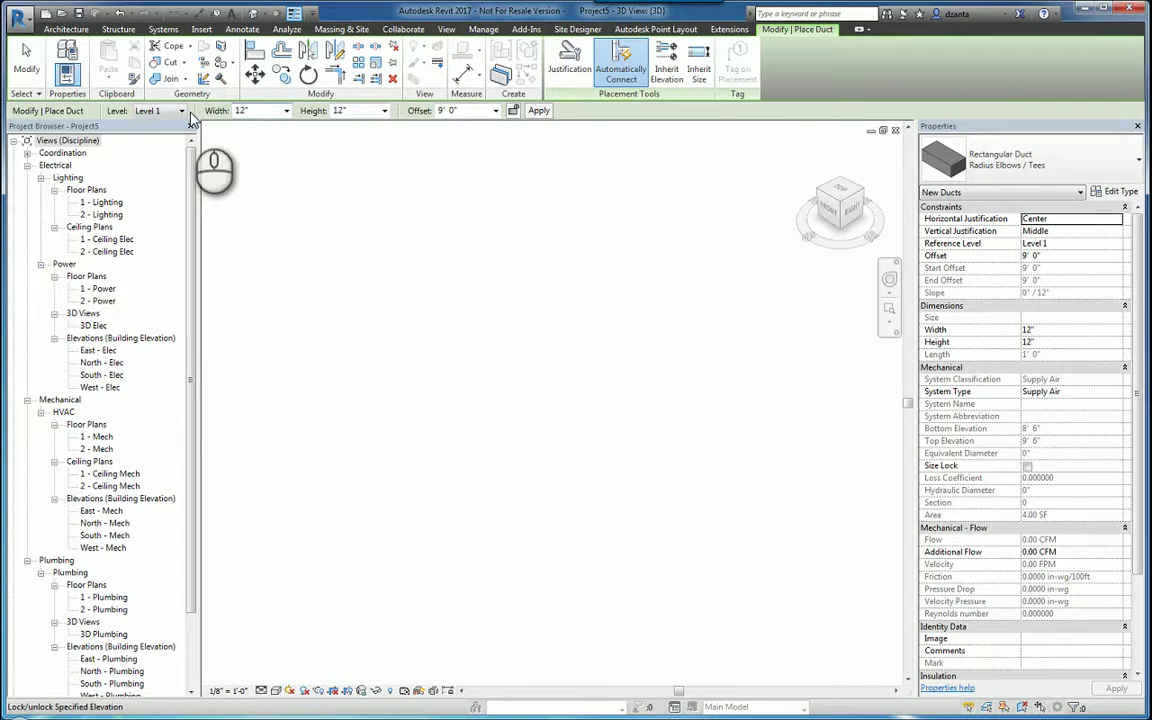
# Set the duct size to 24" wide by 36" high
pyautogui.click(287, 111)
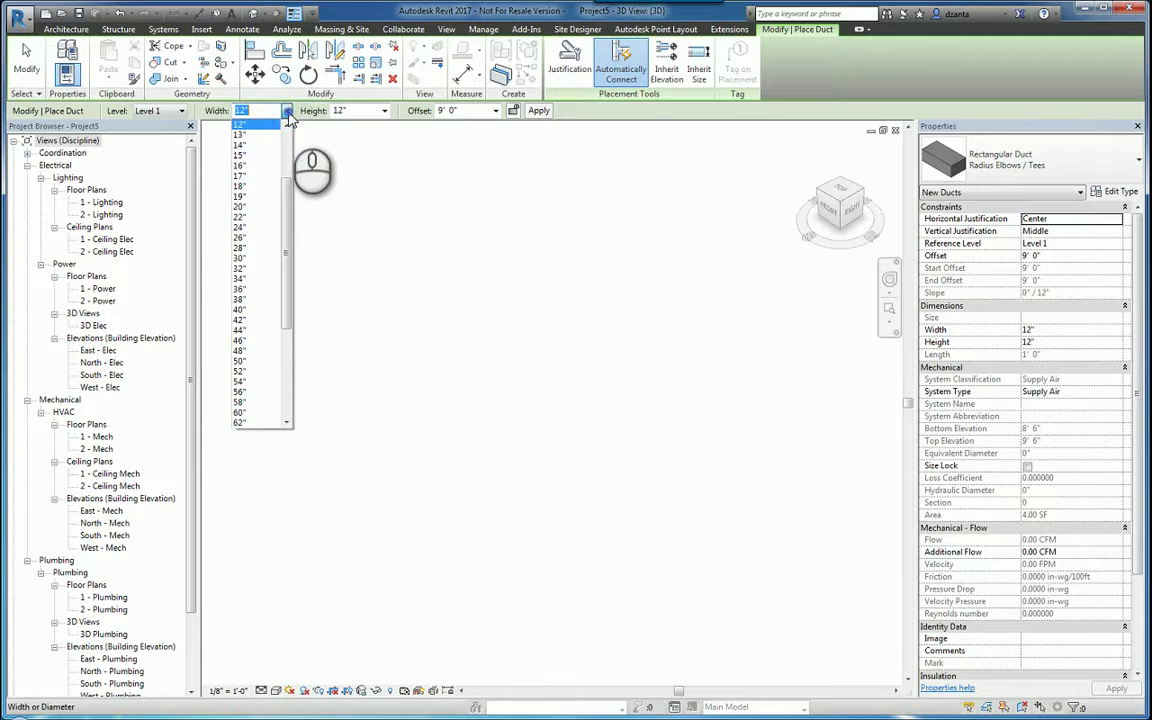
pyautogui.click(252, 228)
pyautogui.click(386, 114)
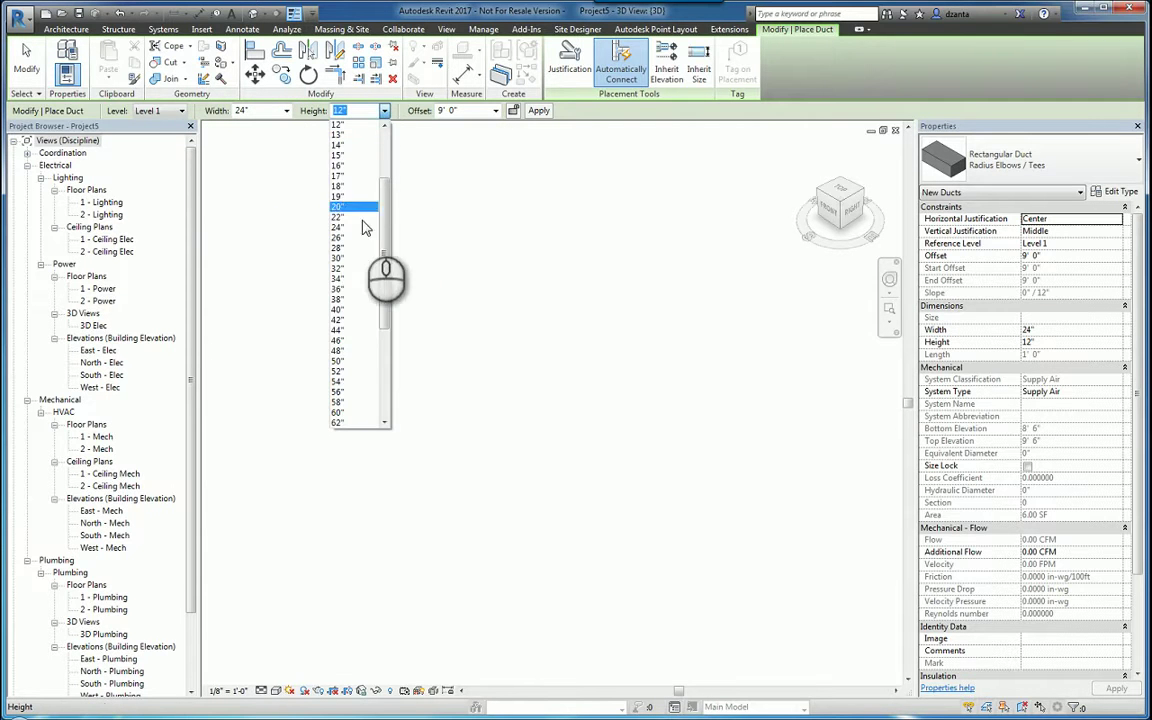
pyautogui.click(366, 289)
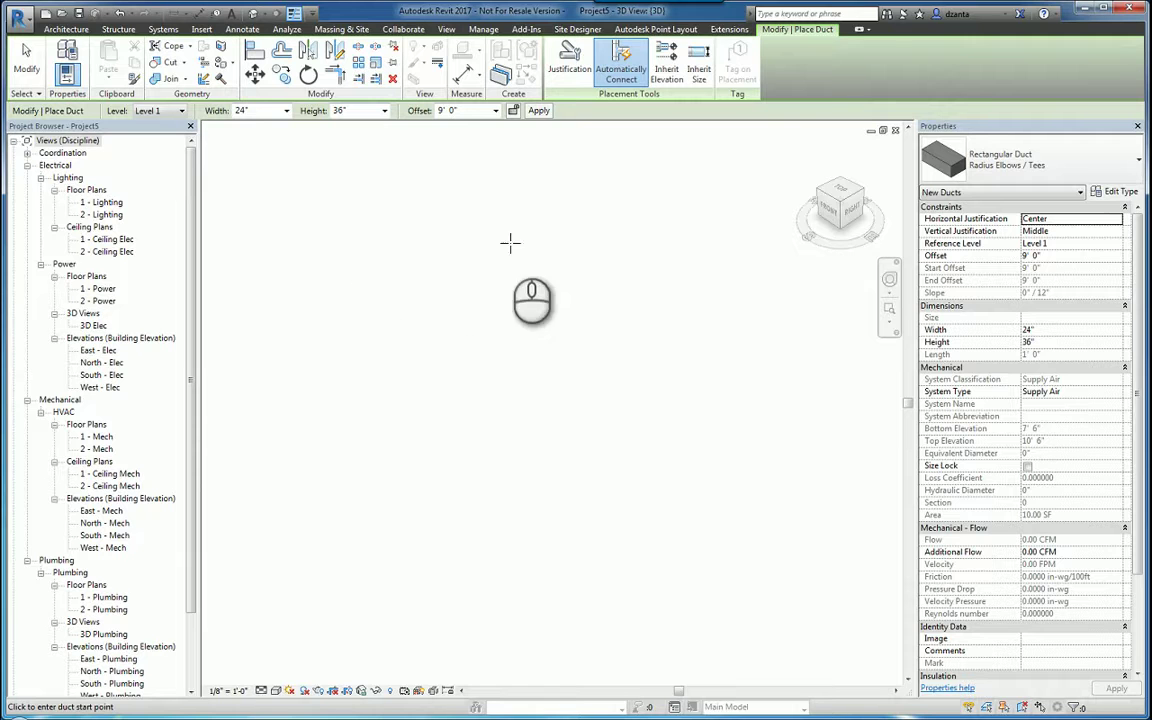
# Draw a three-segment 24" x 36" duct run joined by two elbows
pyautogui.click(317, 331)
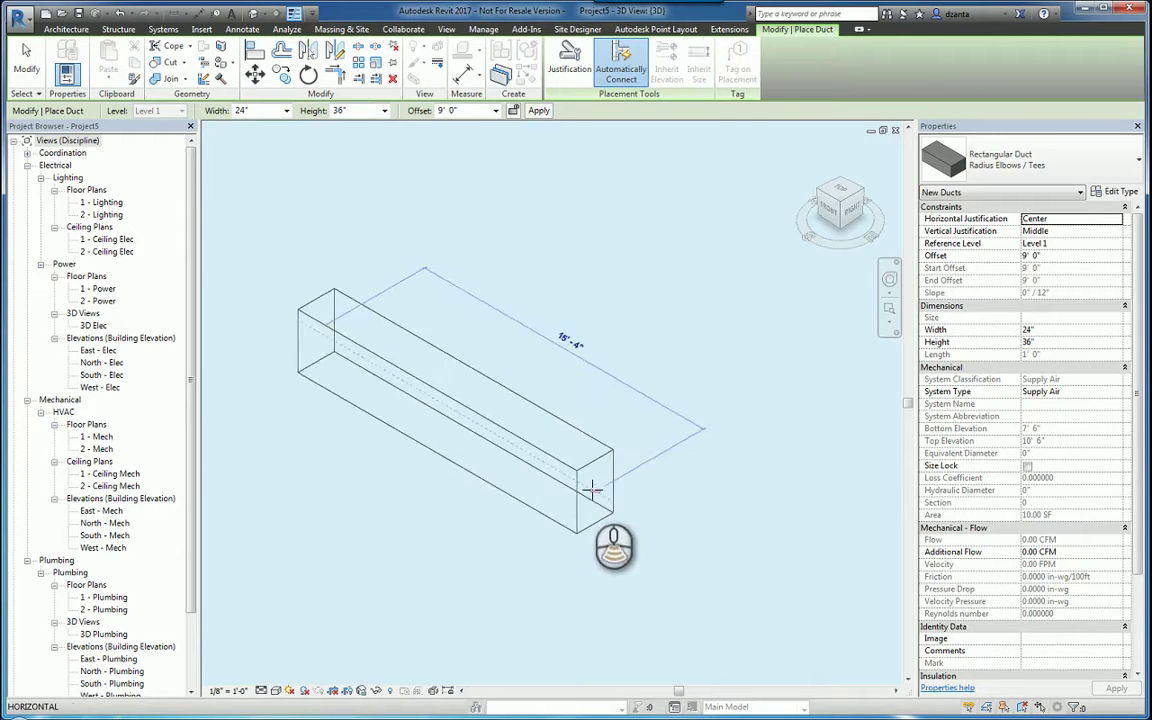
pyautogui.scroll(-3, 599, 480)
pyautogui.moveTo(601, 485); pyautogui.dragTo(482, 401, button='middle')
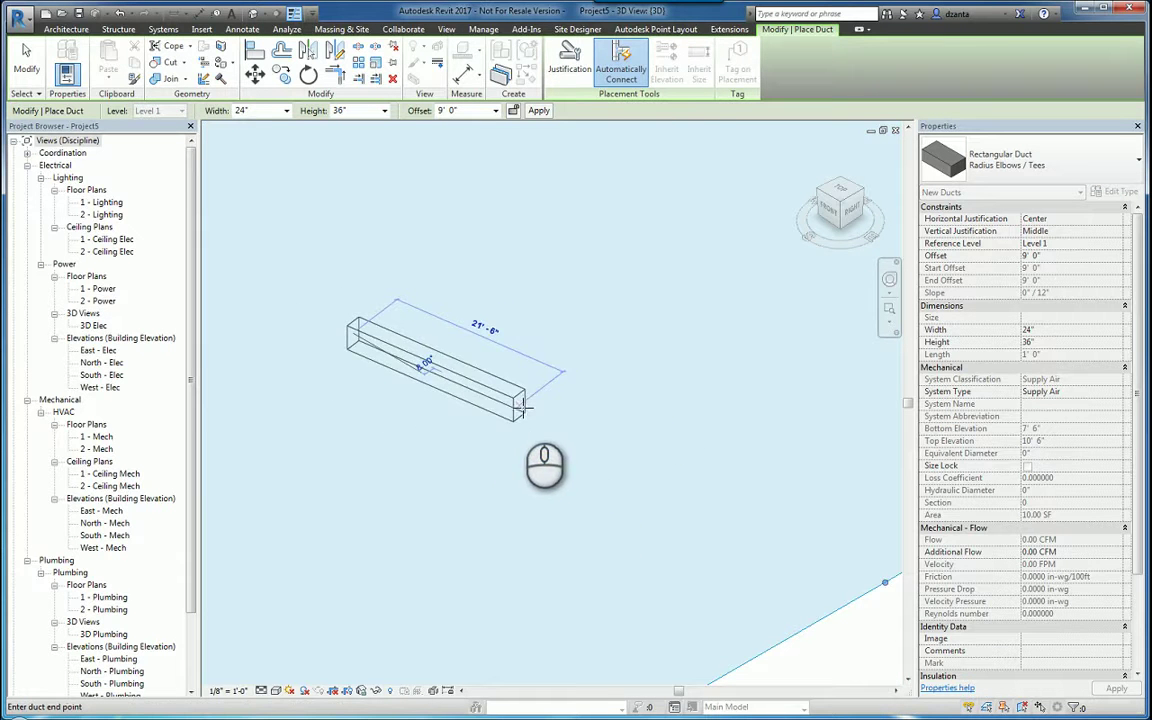
pyautogui.click(519, 425)
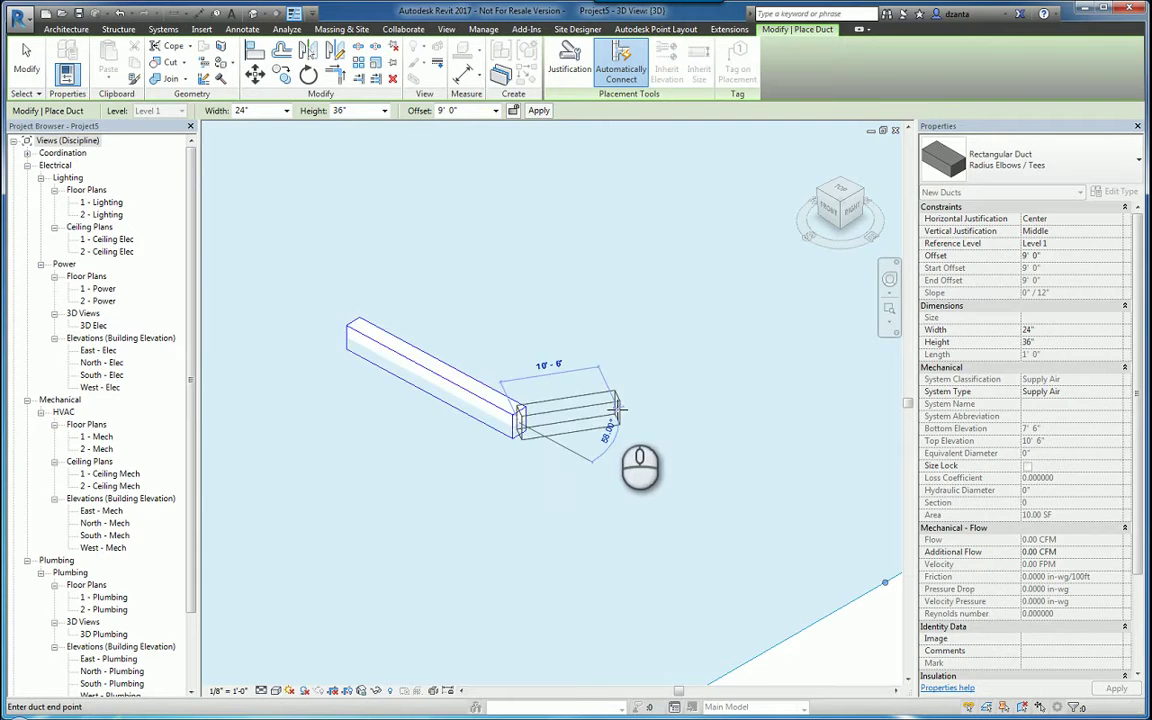
pyautogui.click(683, 318)
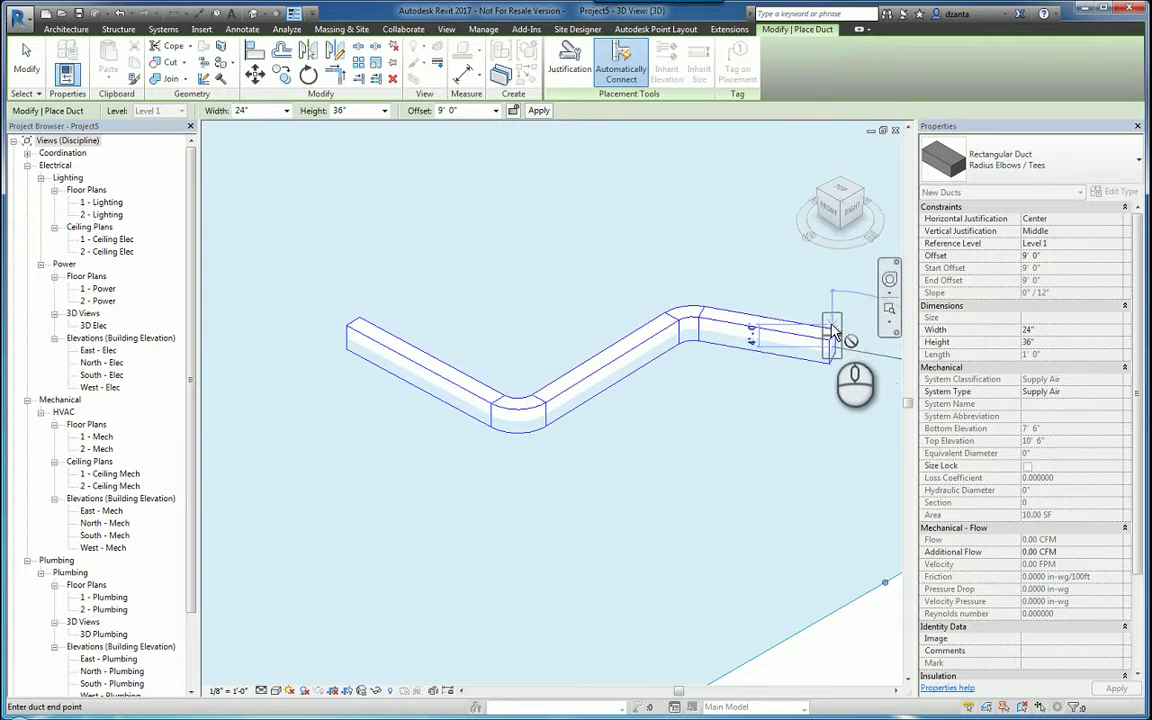
pyautogui.click(832, 336)
pyautogui.press('Escape')
pyautogui.press('Escape')
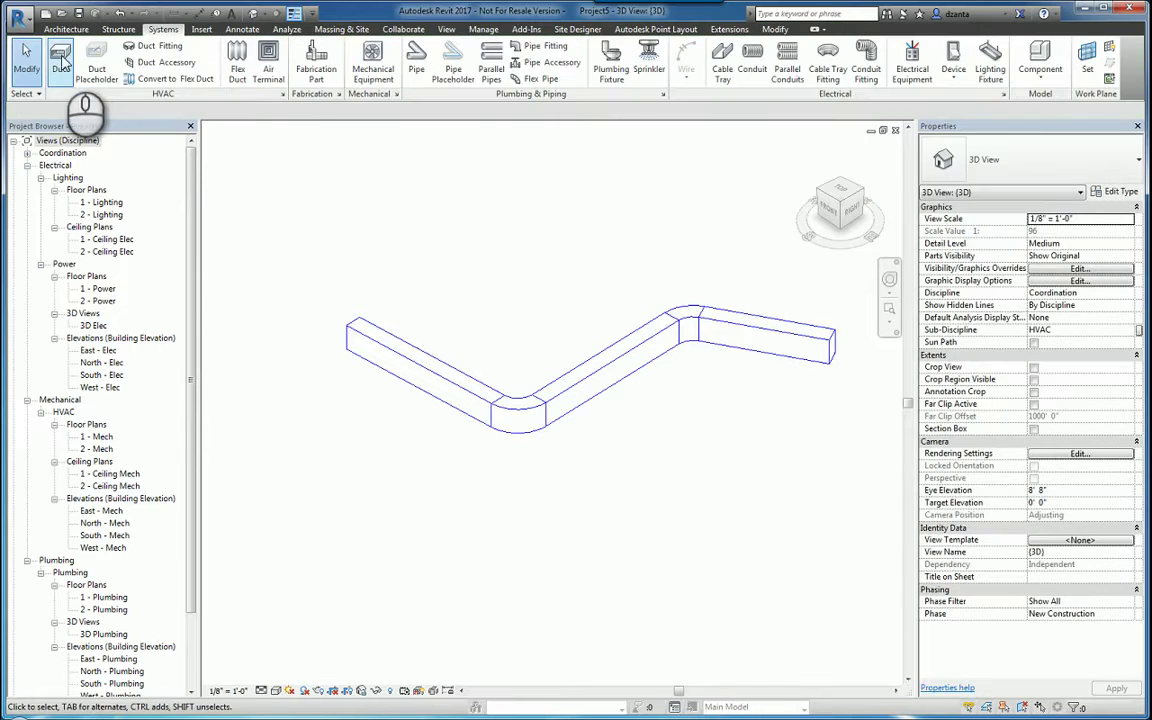
# Restart the Duct tool and set the duct size to 12" wide by 52" high
pyautogui.click(62, 62)
pyautogui.click(286, 110)
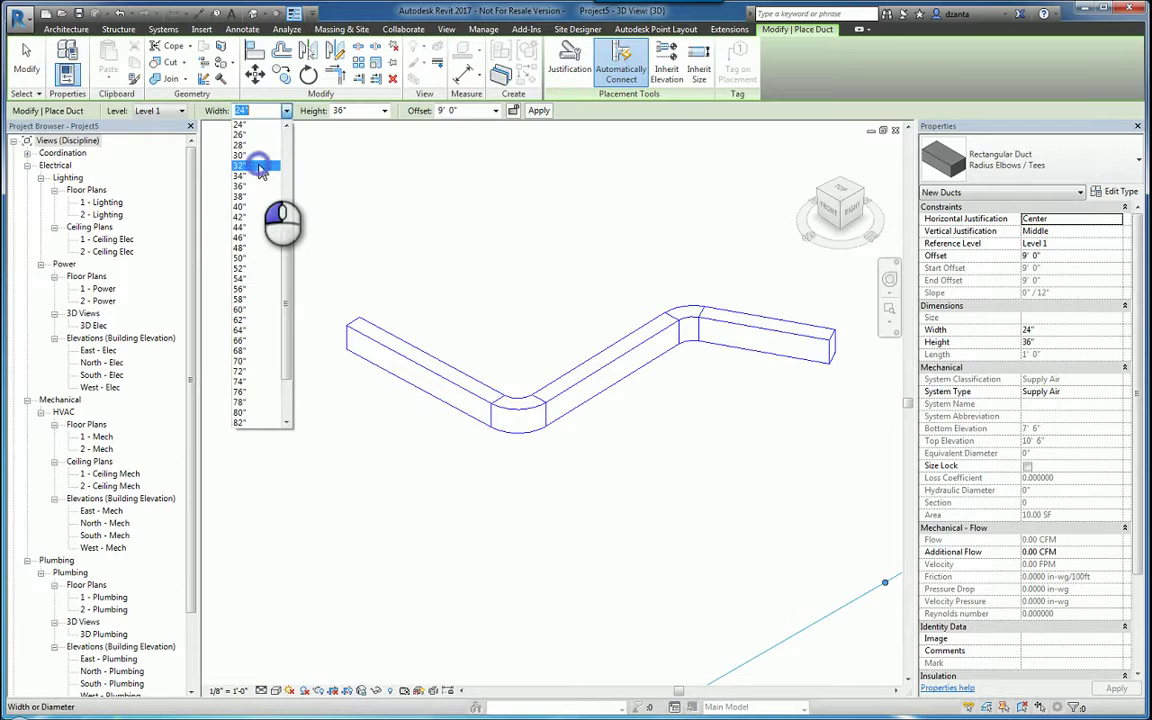
pyautogui.click(260, 170)
pyautogui.click(286, 110)
pyautogui.click(275, 137)
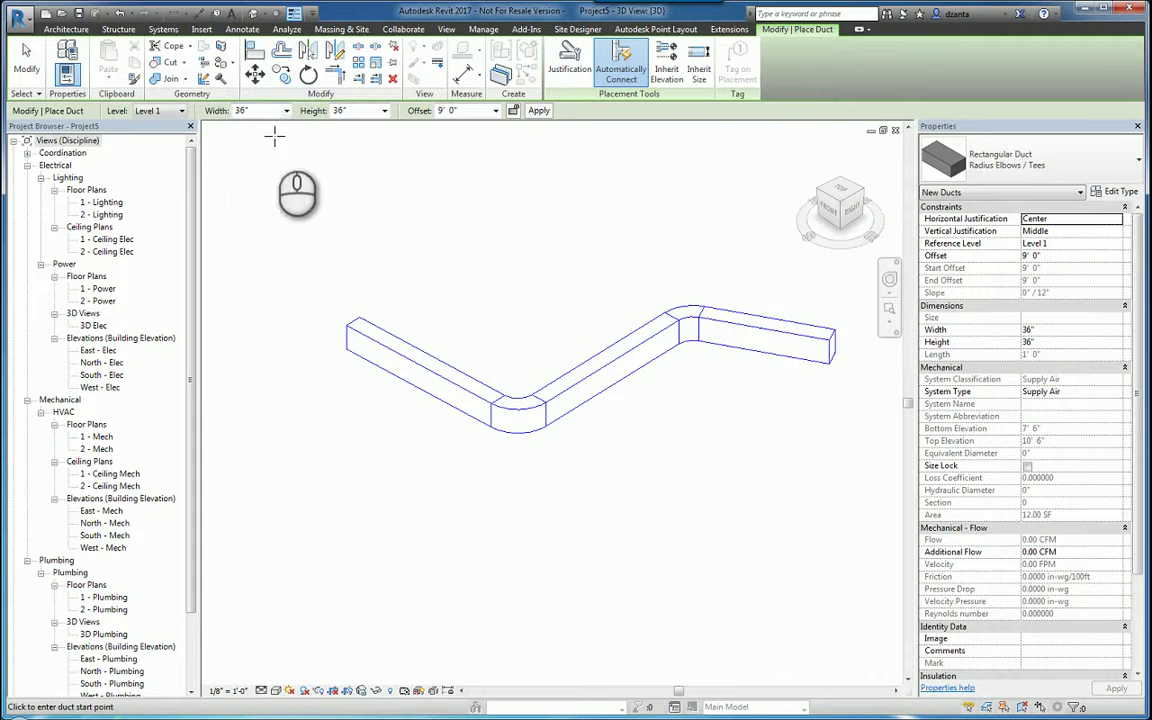
pyautogui.click(286, 111)
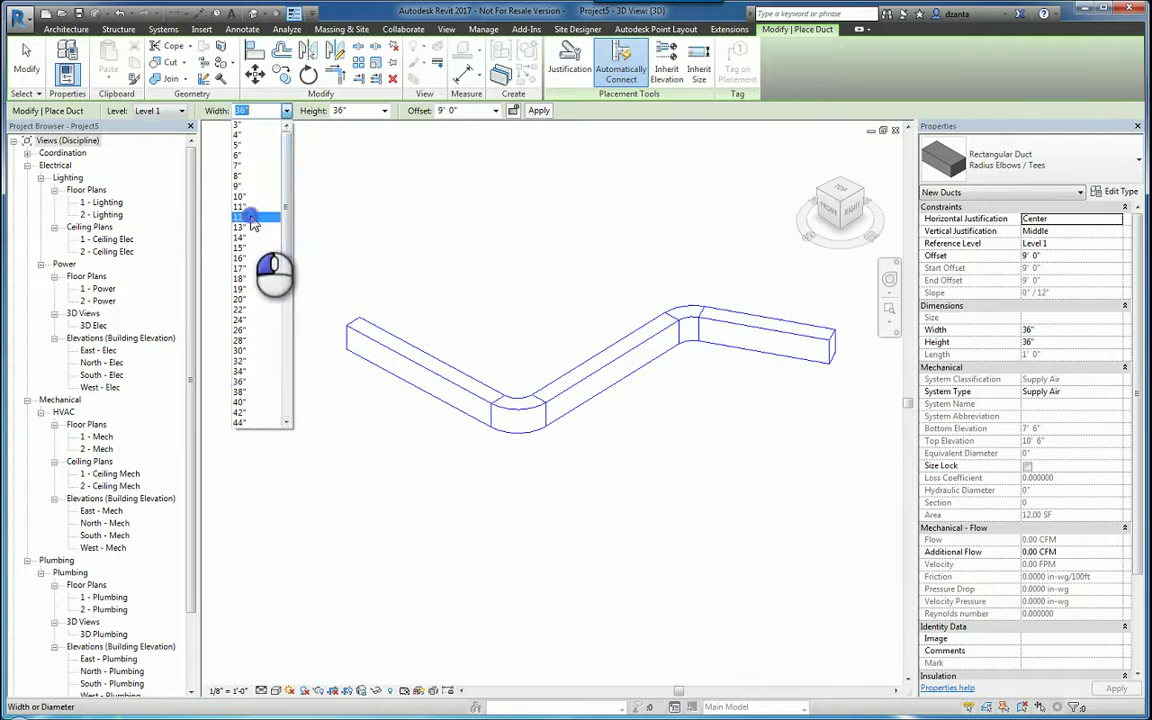
pyautogui.click(258, 219)
pyautogui.click(386, 111)
pyautogui.click(340, 211)
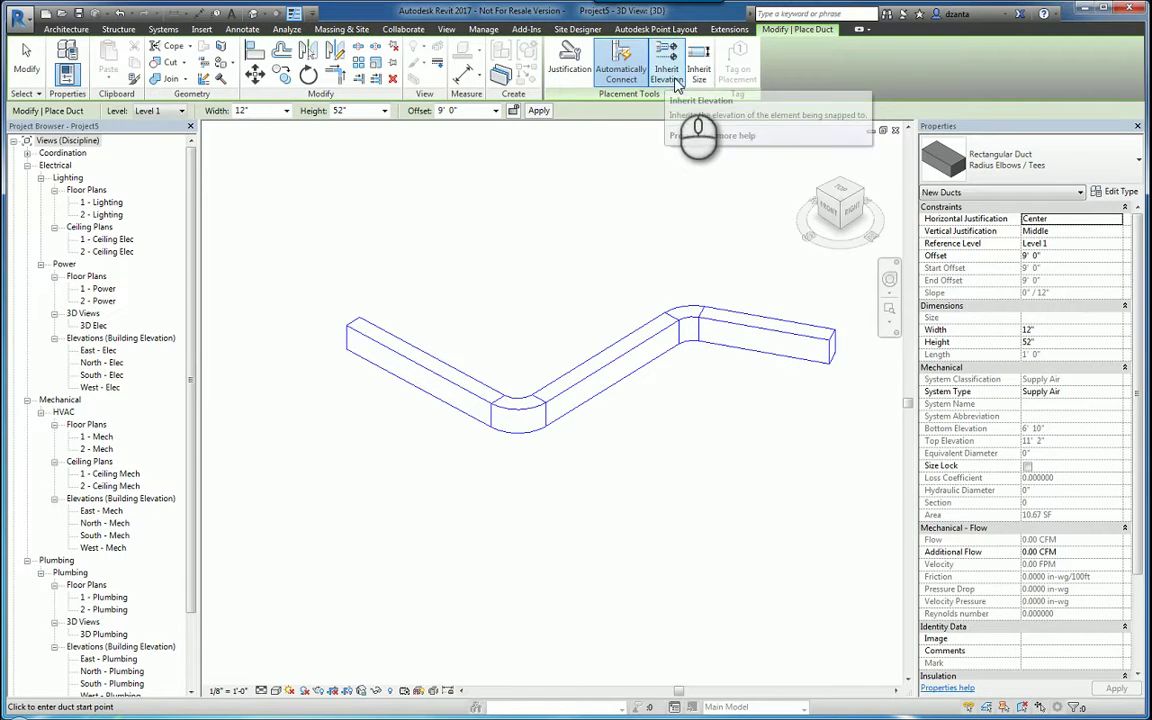
# Draw a perpendicular branch from the first segment's midpoint, forming a tee junction
pyautogui.click(622, 74)
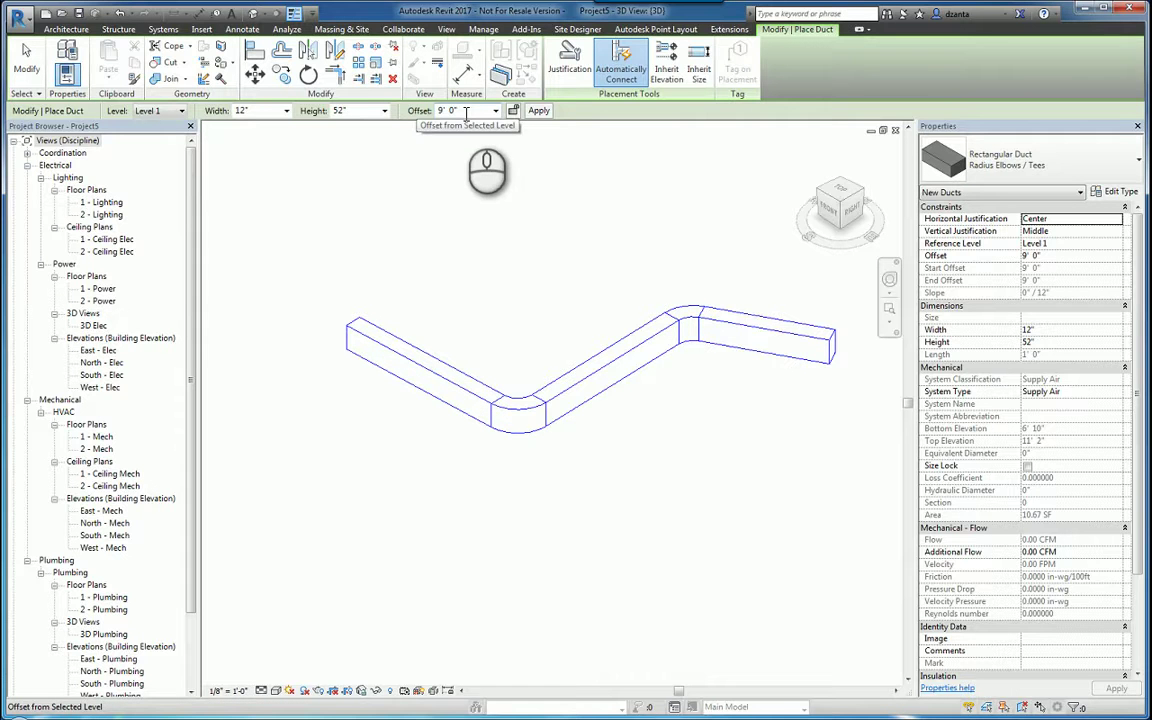
pyautogui.click(419, 368)
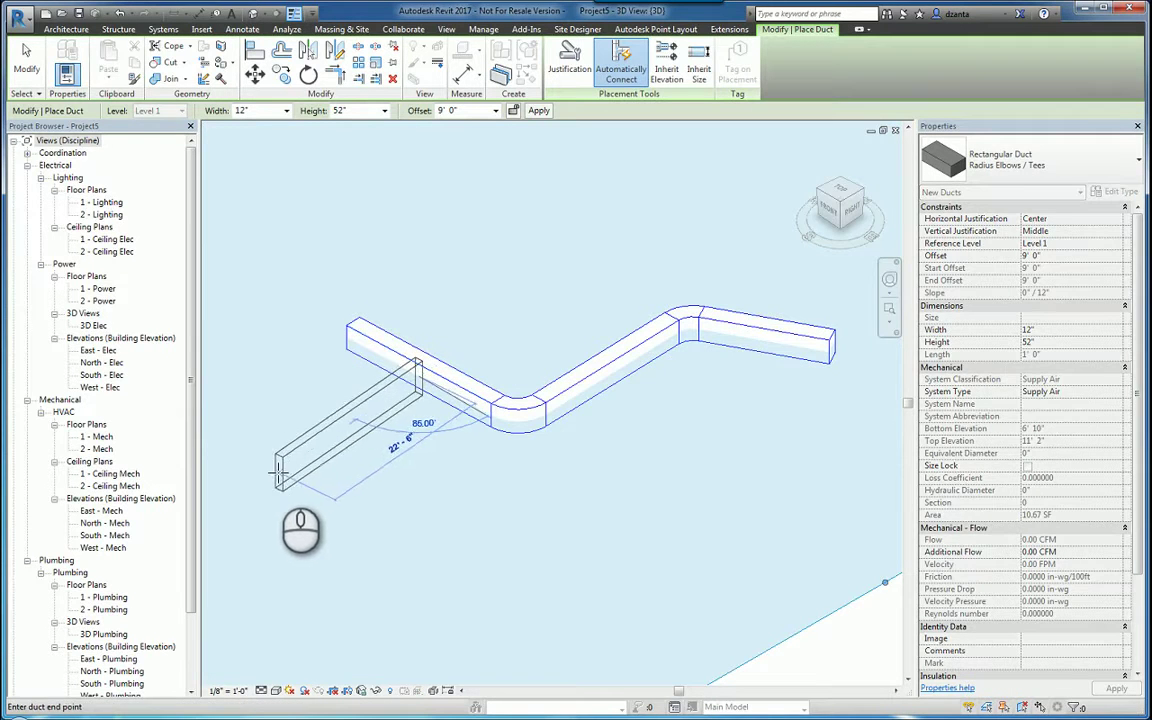
pyautogui.click(271, 470)
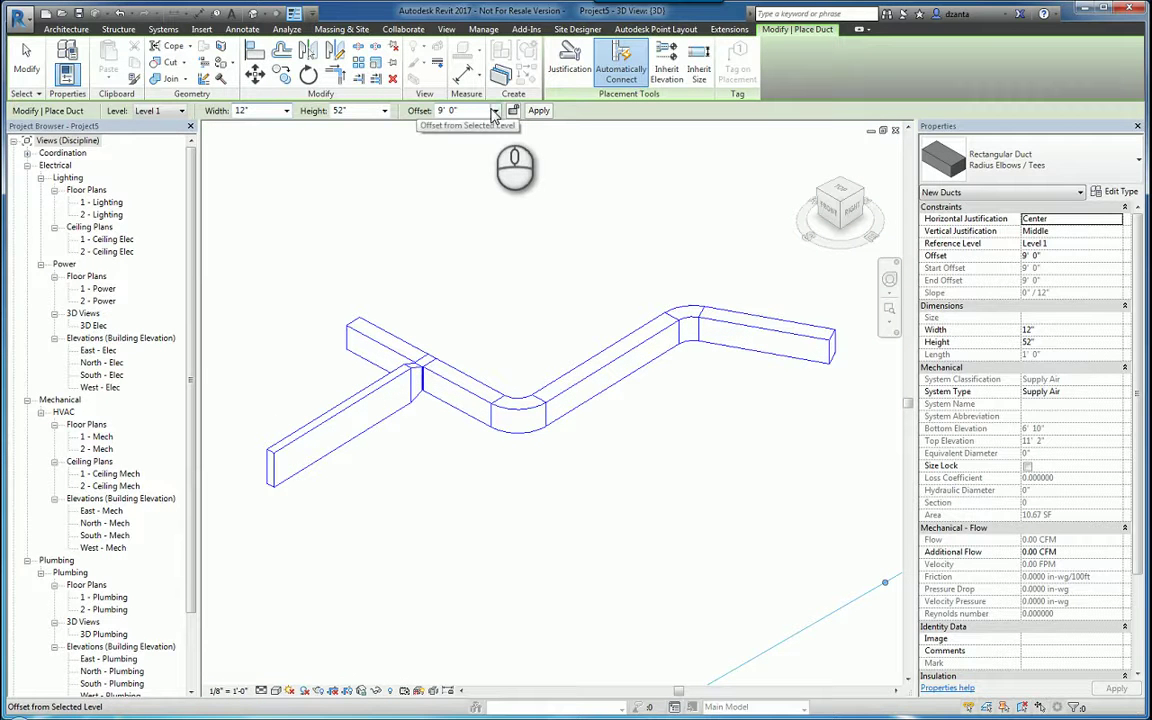
# Set the offset to 5' 0" and draw a branch down from the third segment's midpoint
pyautogui.click(480, 113)
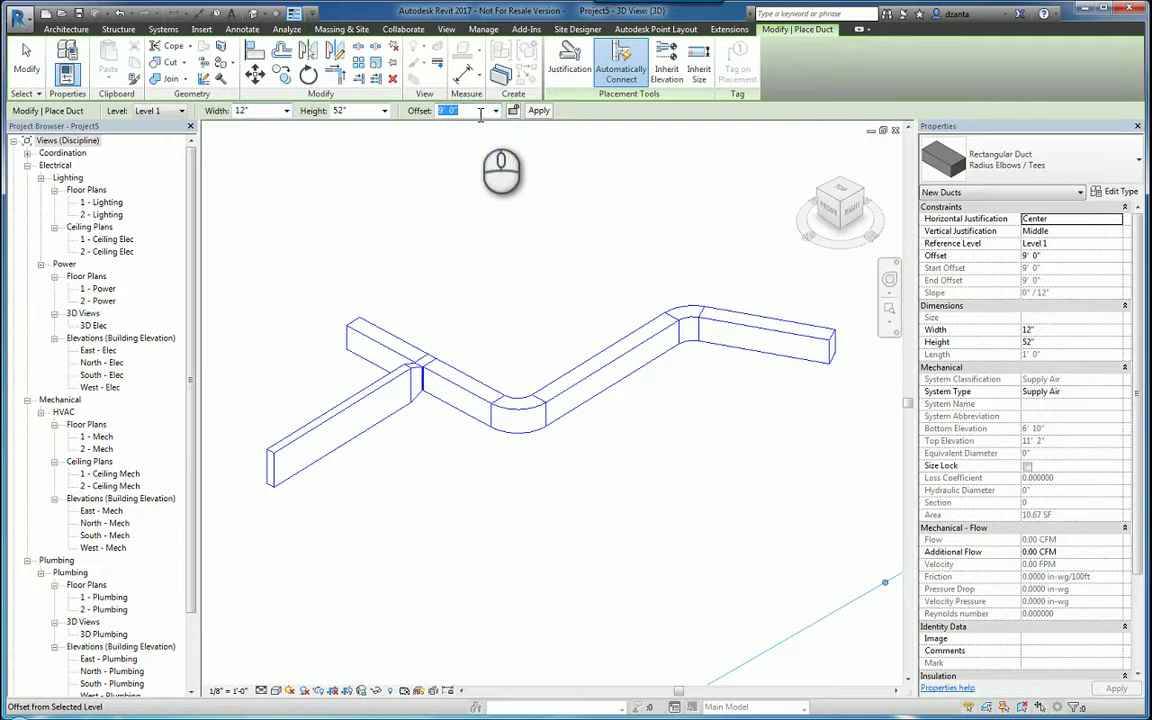
pyautogui.press('Return')
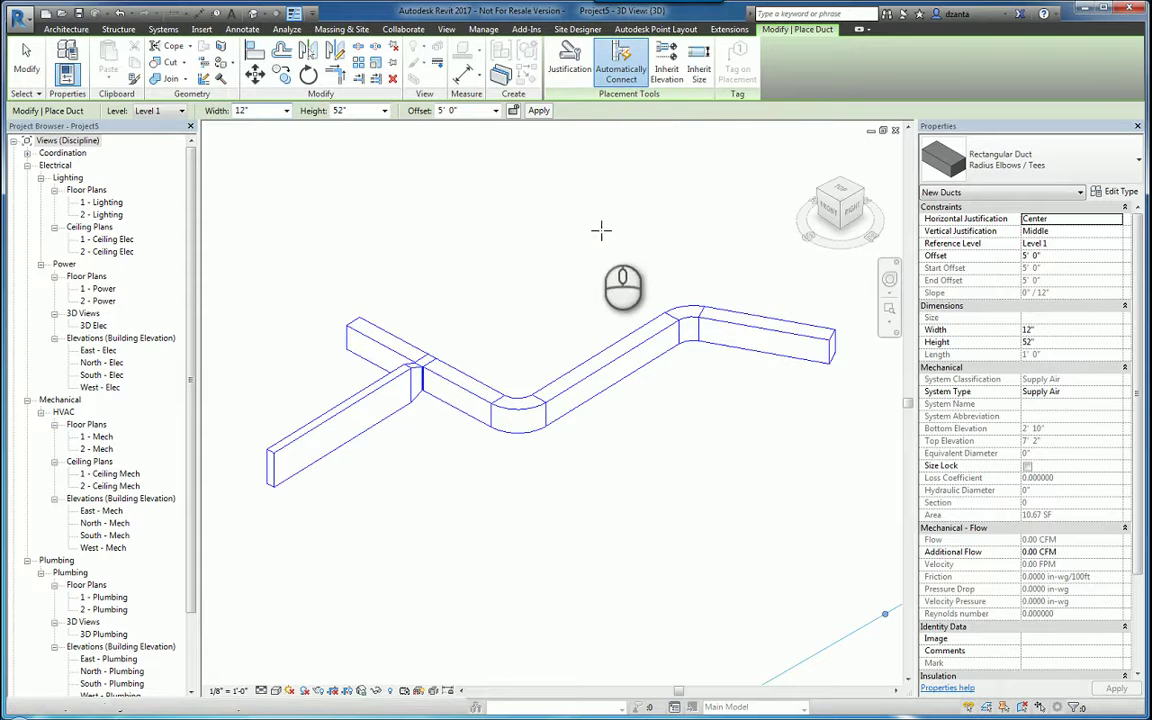
pyautogui.click(614, 363)
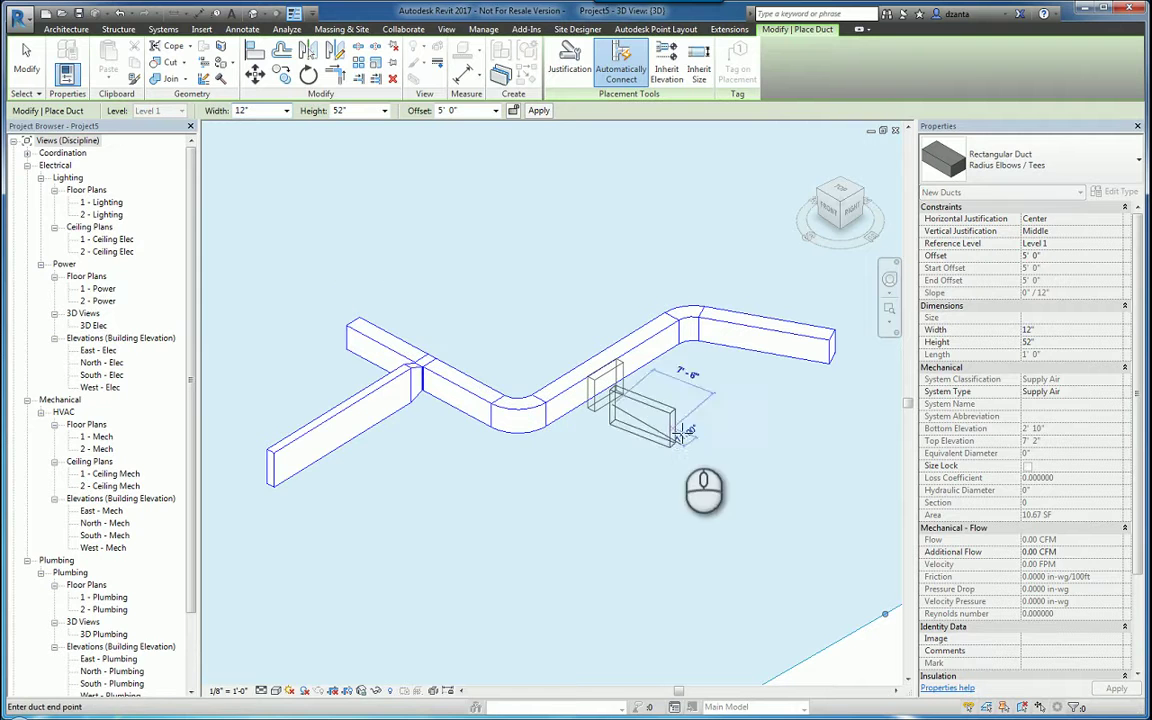
pyautogui.click(737, 479)
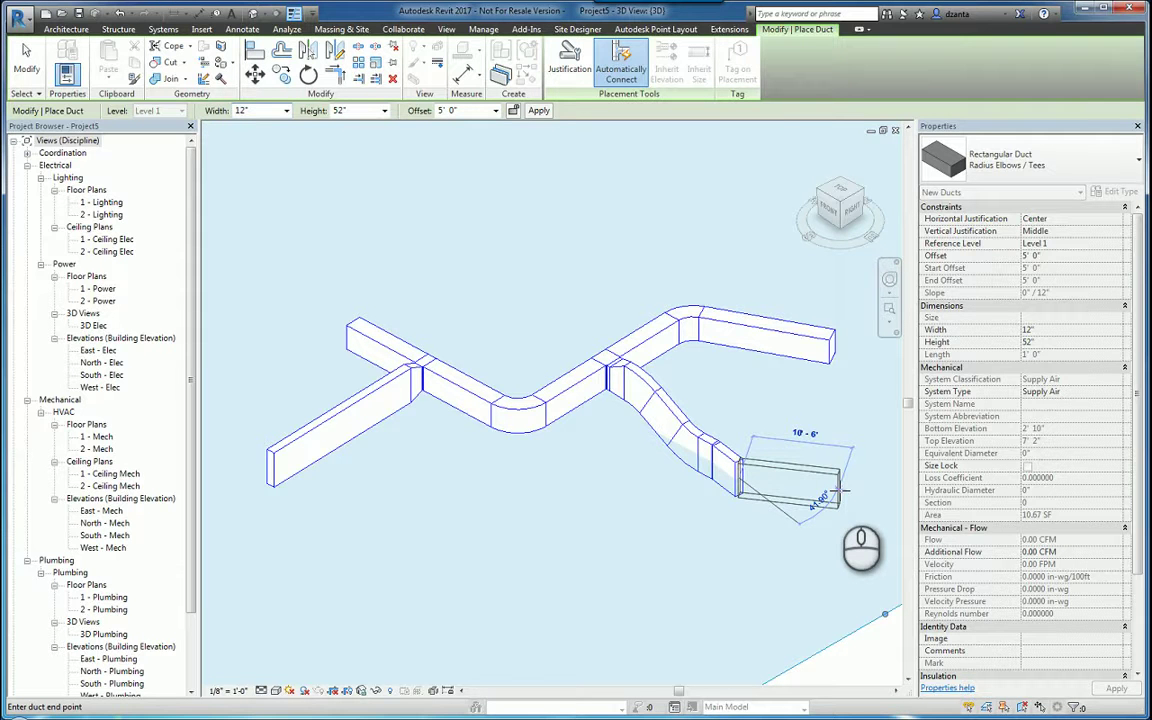
# Turn off Automatically Connect and draw a duct crossing the run without joining it
pyautogui.press('Escape')
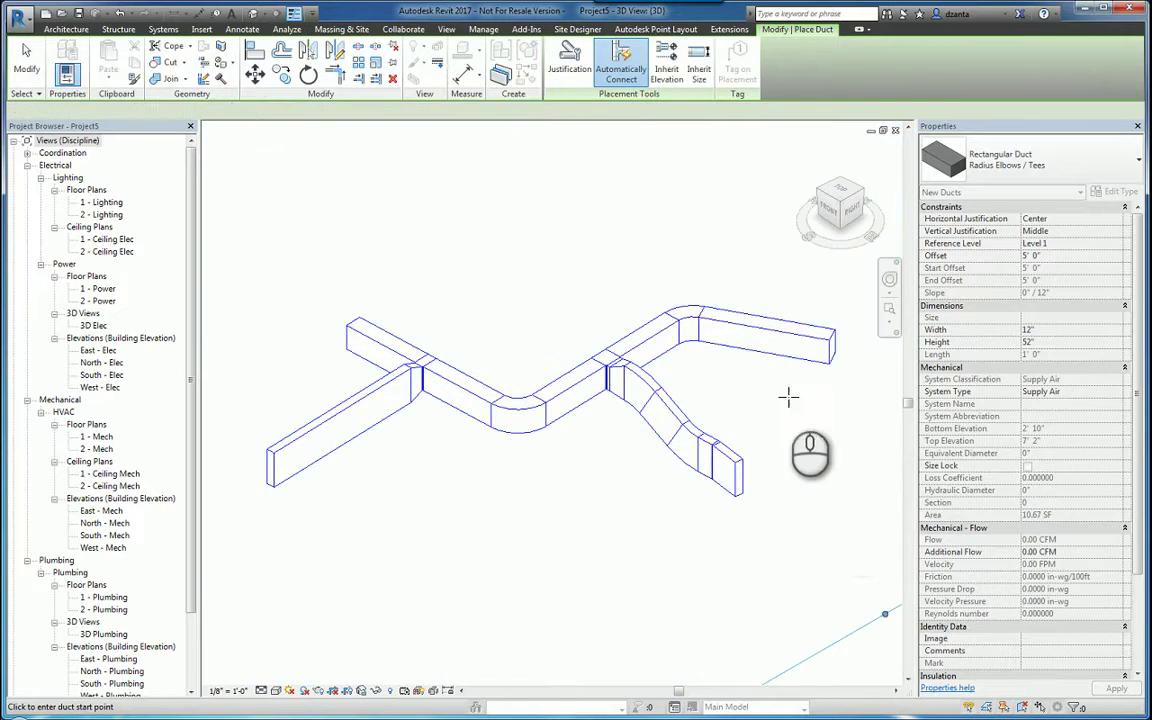
pyautogui.click(620, 74)
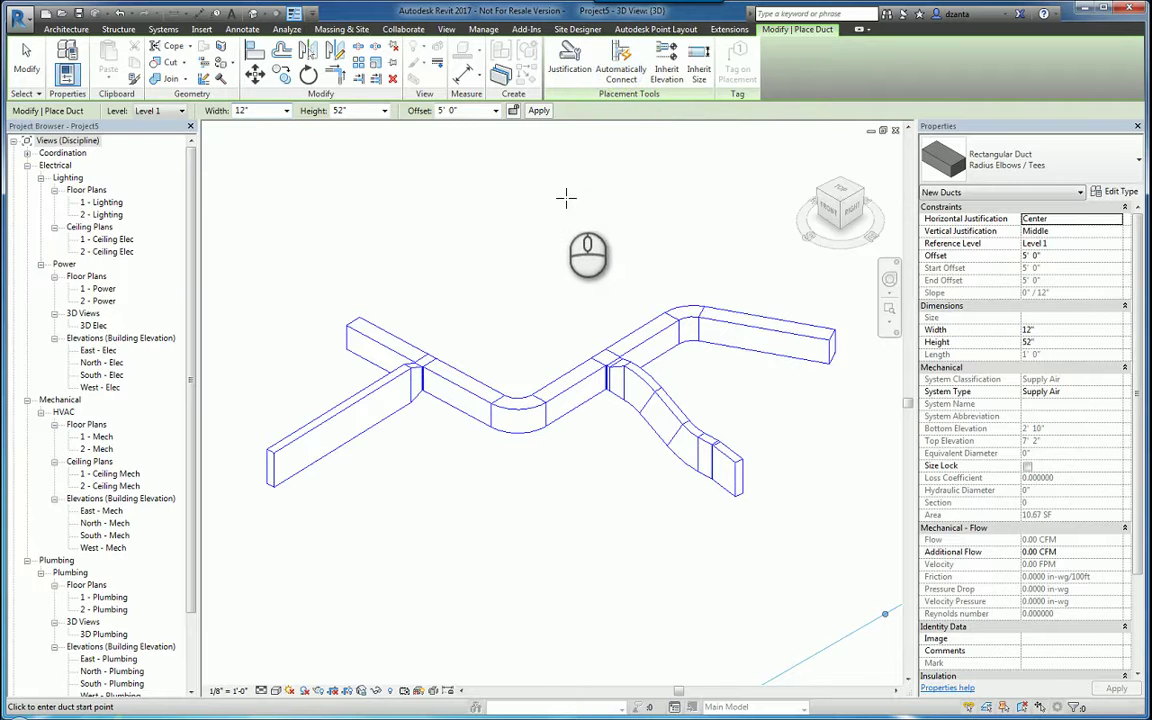
pyautogui.moveTo(518, 314); pyautogui.dragTo(463, 314, button='middle')
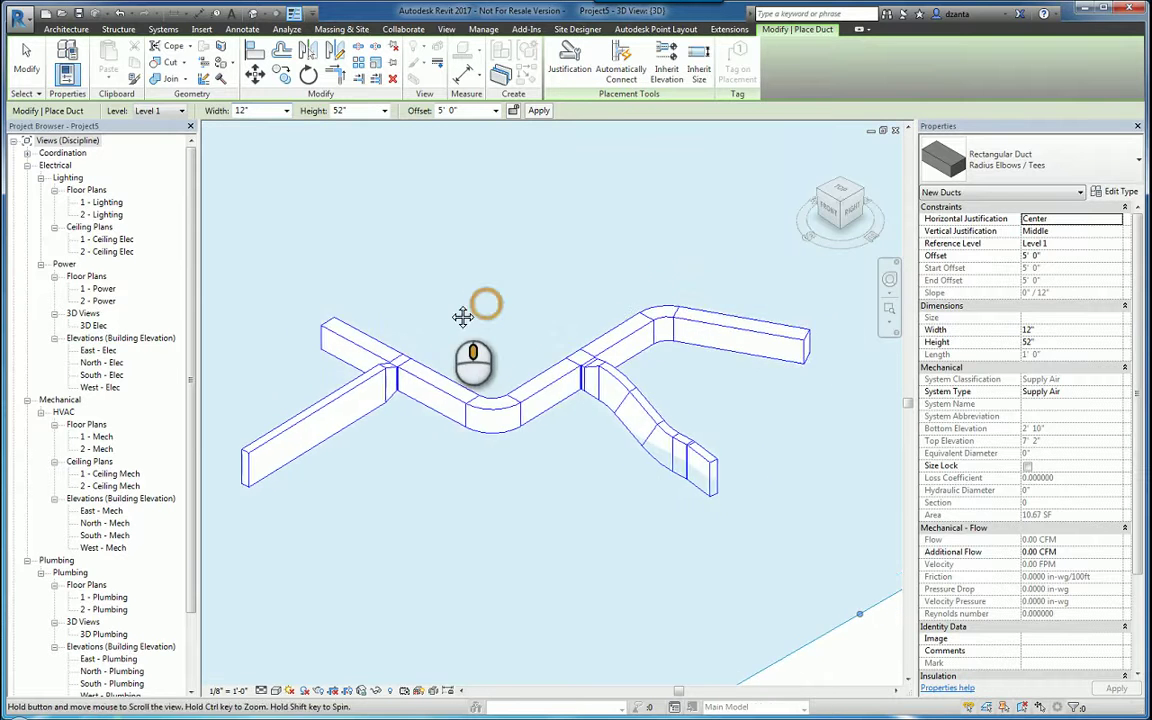
pyautogui.click(714, 320)
pyautogui.moveTo(745, 262); pyautogui.dragTo(545, 427, button='middle')
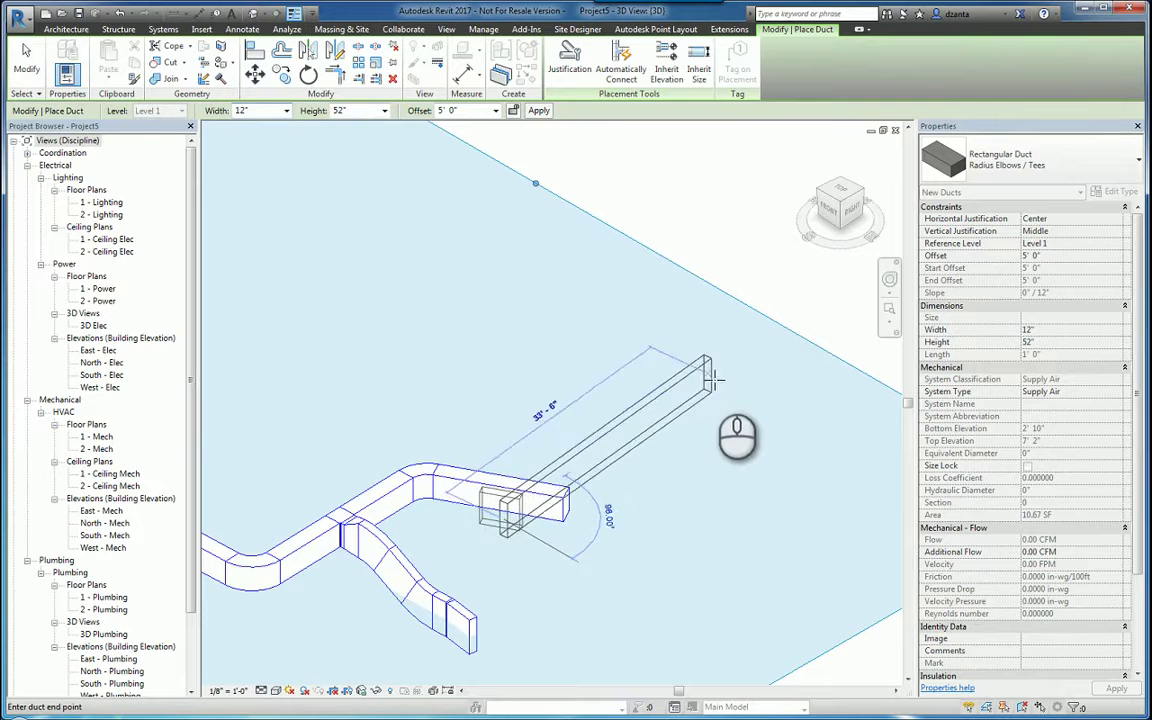
pyautogui.click(729, 392)
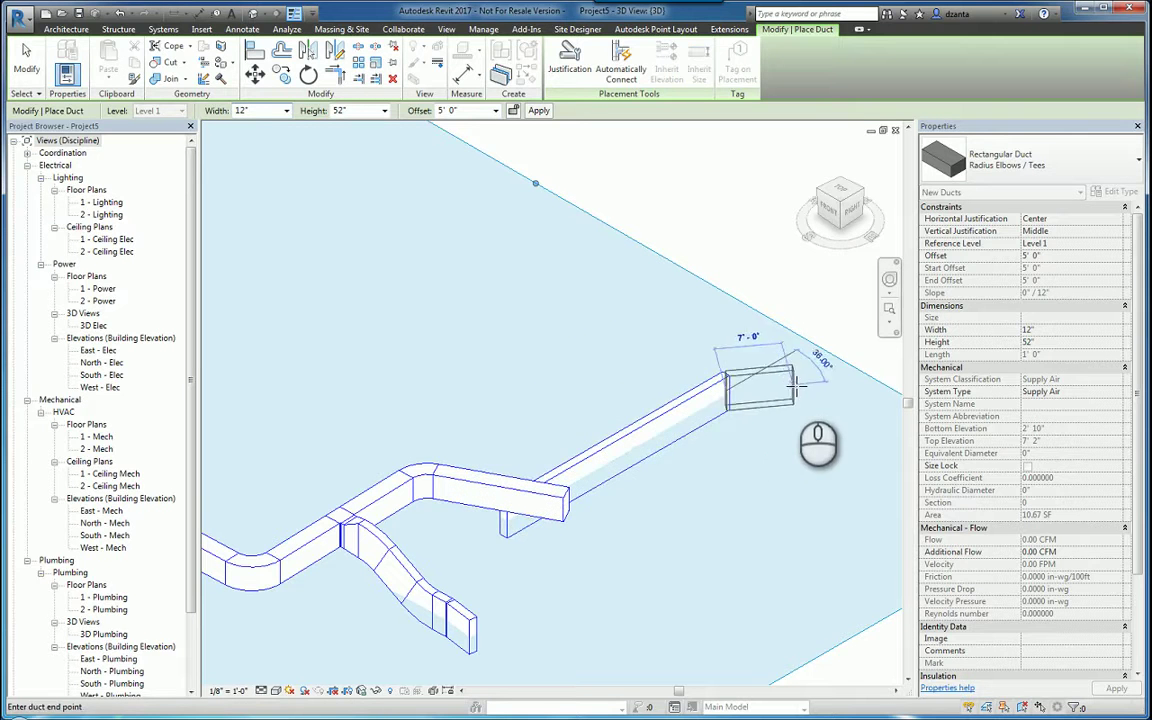
pyautogui.press('Escape')
pyautogui.press('Escape')
# Check the unconnected crossing, then crossing-select all ducts and delete them
pyautogui.keyDown('shift'); pyautogui.moveTo(663, 437); pyautogui.dragTo(672, 368, button='middle'); pyautogui.keyUp('shift')
pyautogui.moveTo(501, 378); pyautogui.dragTo(581, 399, button='middle')
pyautogui.scroll(-2, 581, 399)
pyautogui.moveTo(822, 546); pyautogui.dragTo(355, 365)
pyautogui.press('Delete')
# Draw a zigzag 12" x 52" duct run of three segments joined by two elbows
pyautogui.click(60, 65)
pyautogui.click(467, 347)
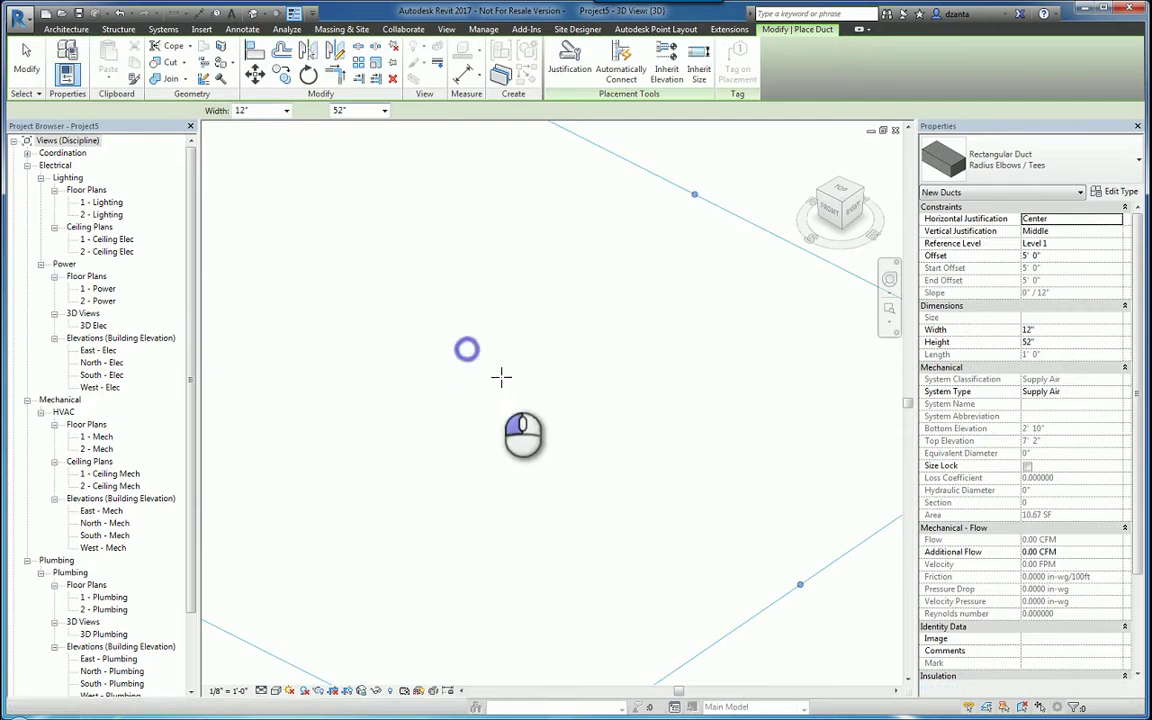
pyautogui.click(645, 471)
pyautogui.click(548, 567)
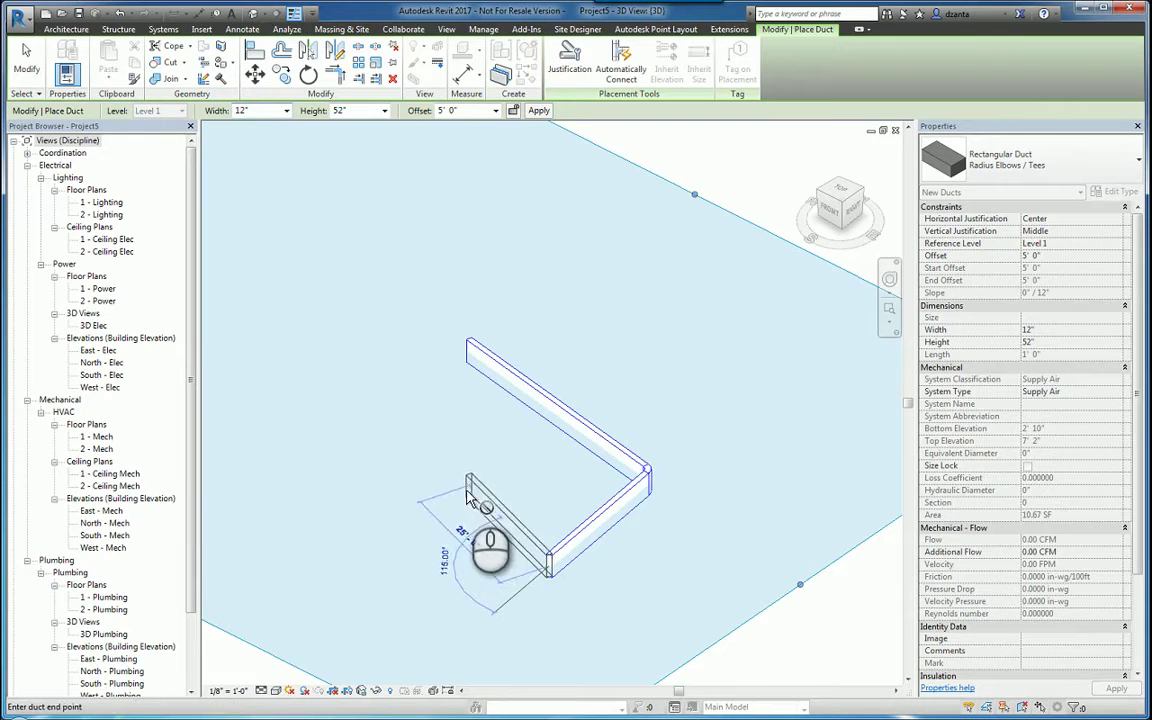
pyautogui.scroll(2, 468, 497)
pyautogui.moveTo(465, 501); pyautogui.dragTo(449, 423, button='middle')
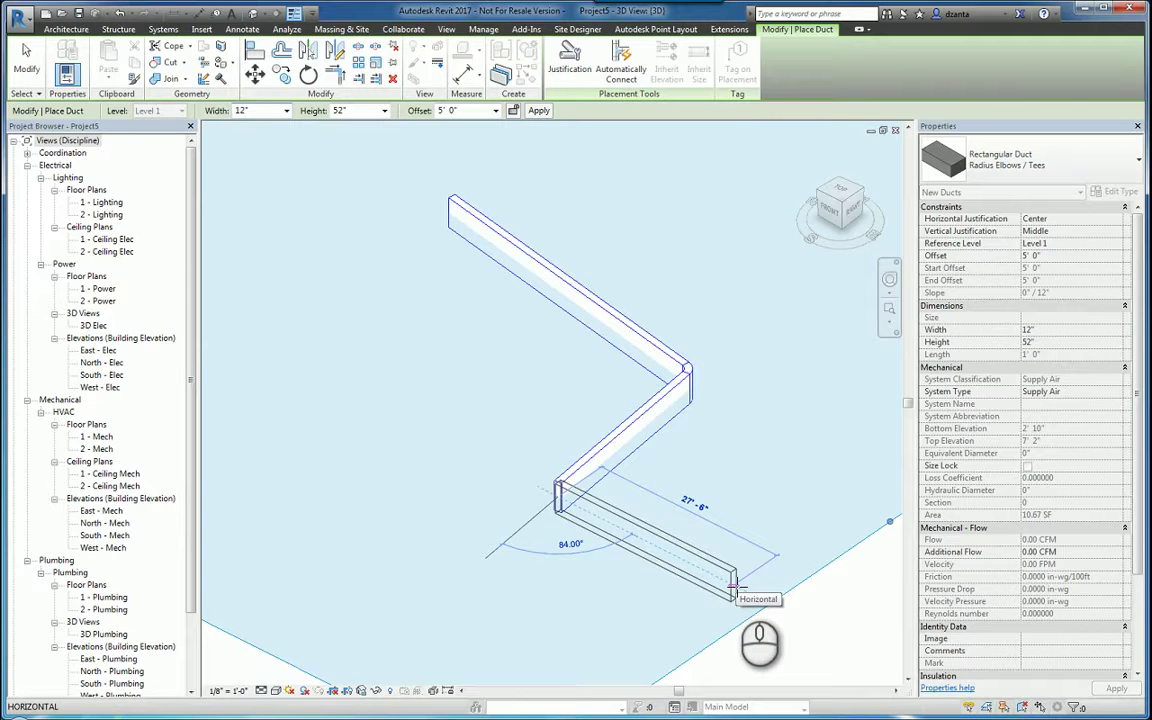
pyautogui.click(733, 590)
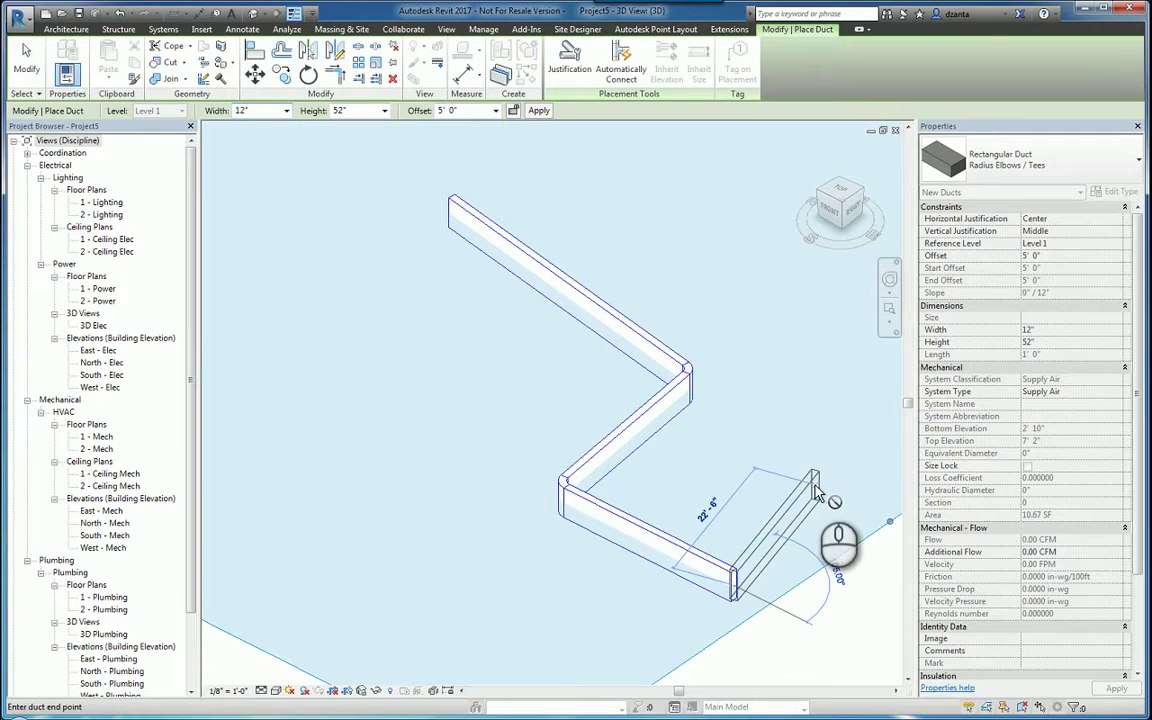
pyautogui.press('Escape')
pyautogui.press('Escape')
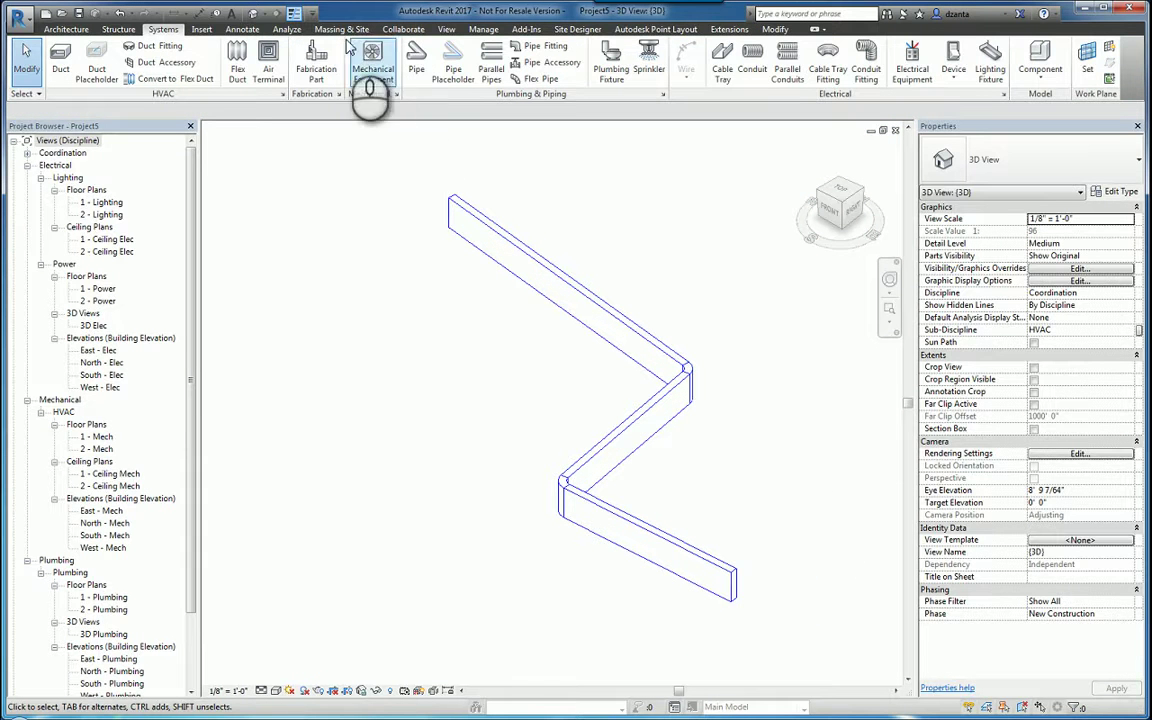
pyautogui.click(483, 29)
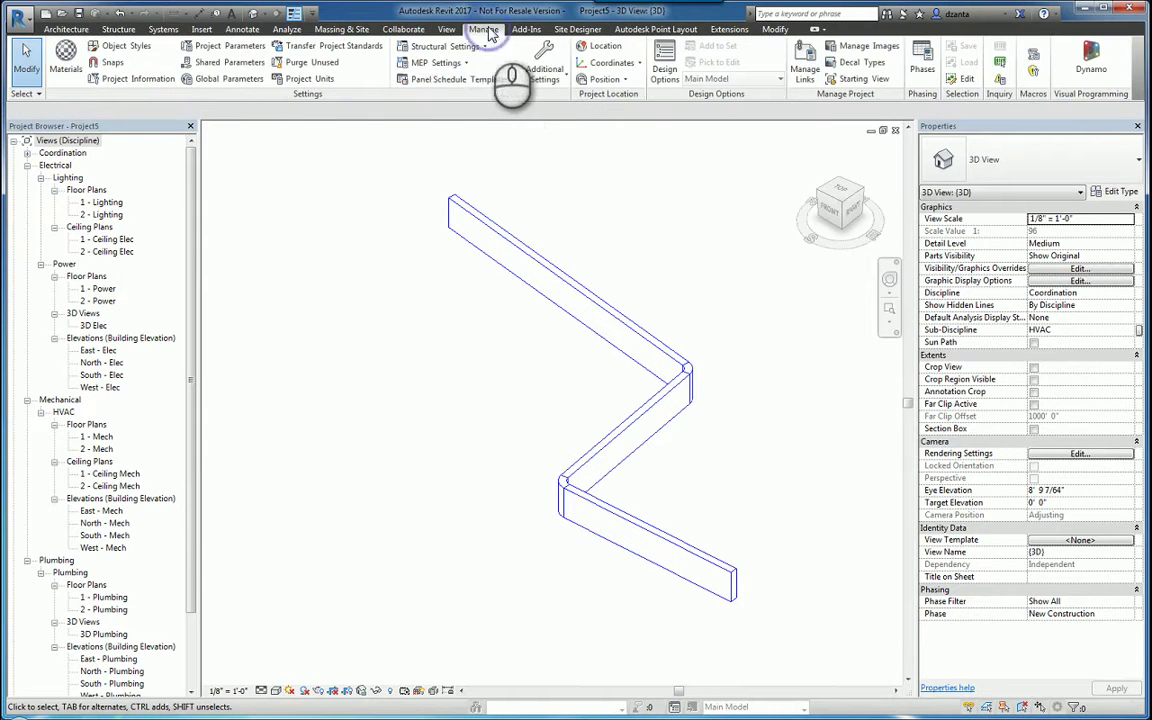
pyautogui.click(465, 63)
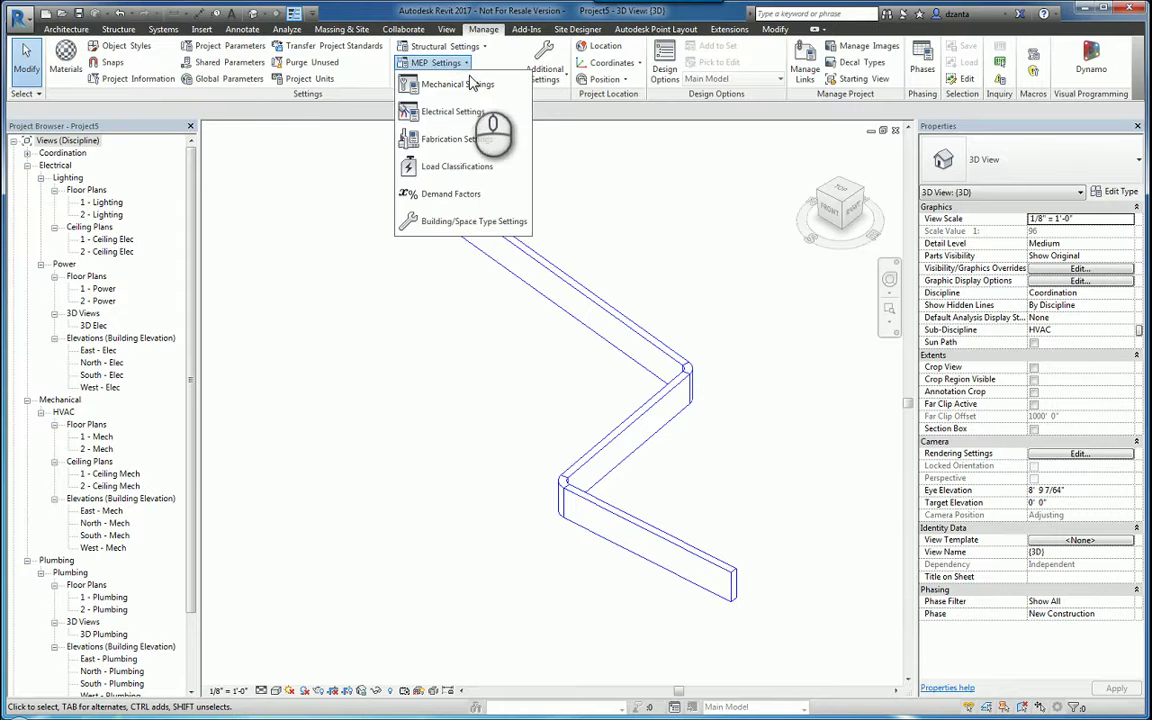
pyautogui.click(470, 84)
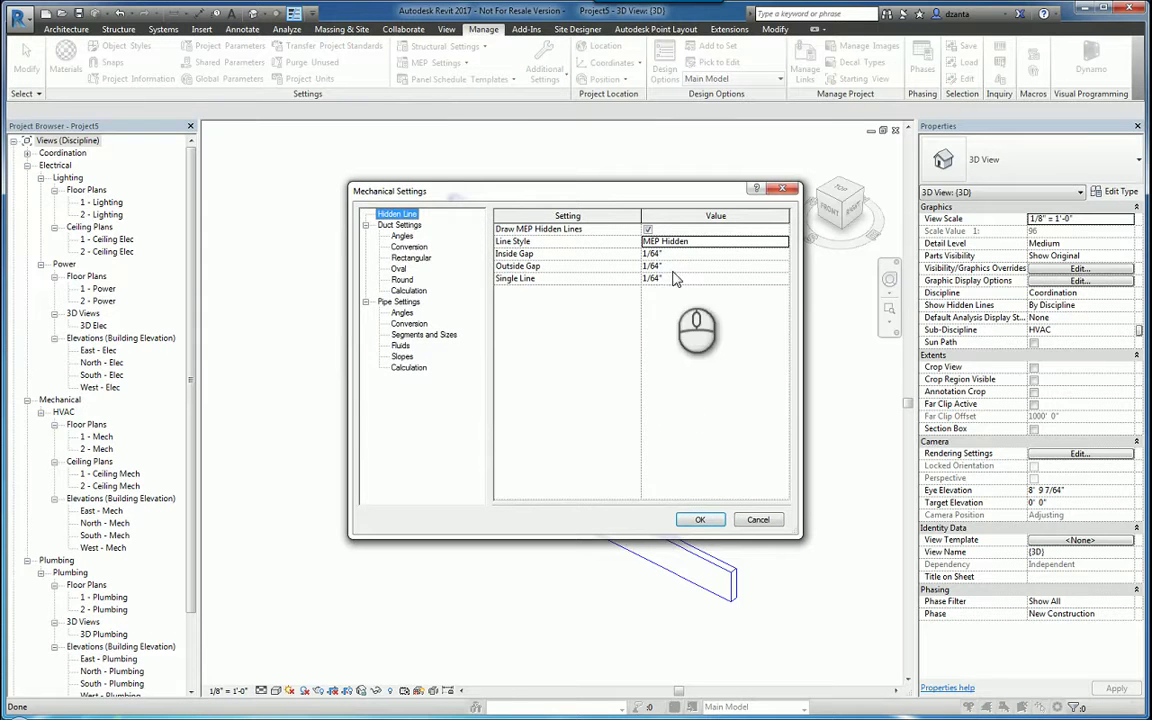
pyautogui.click(703, 519)
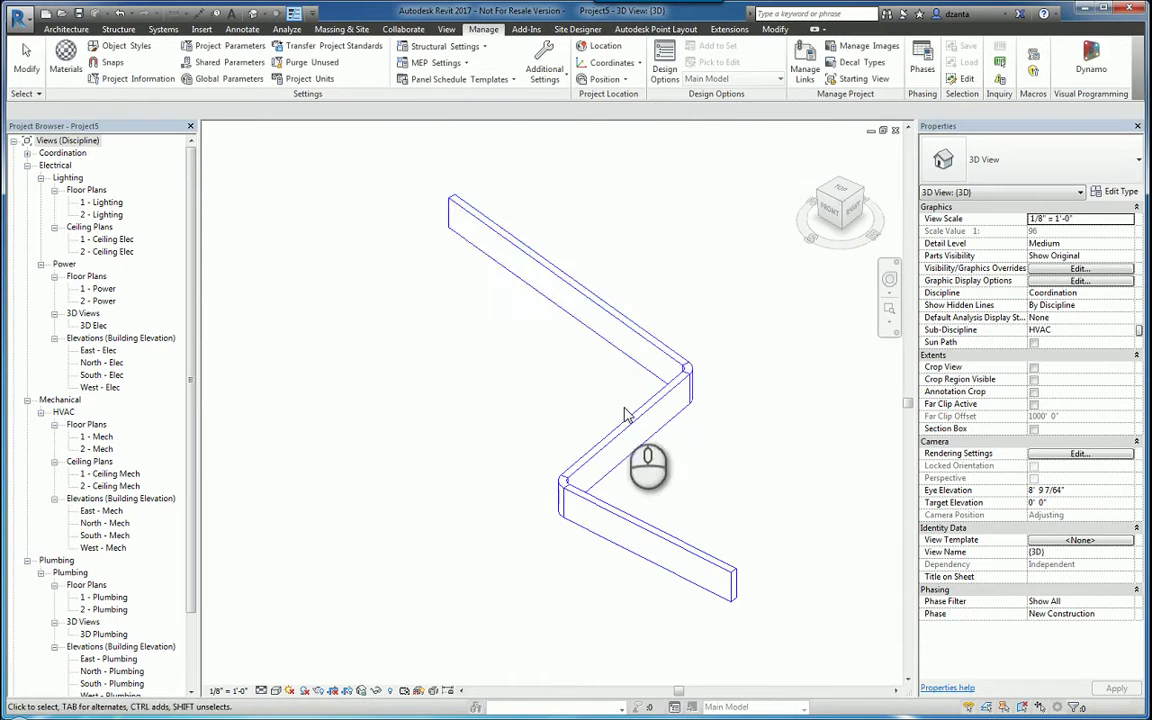
pyautogui.click(495, 256)
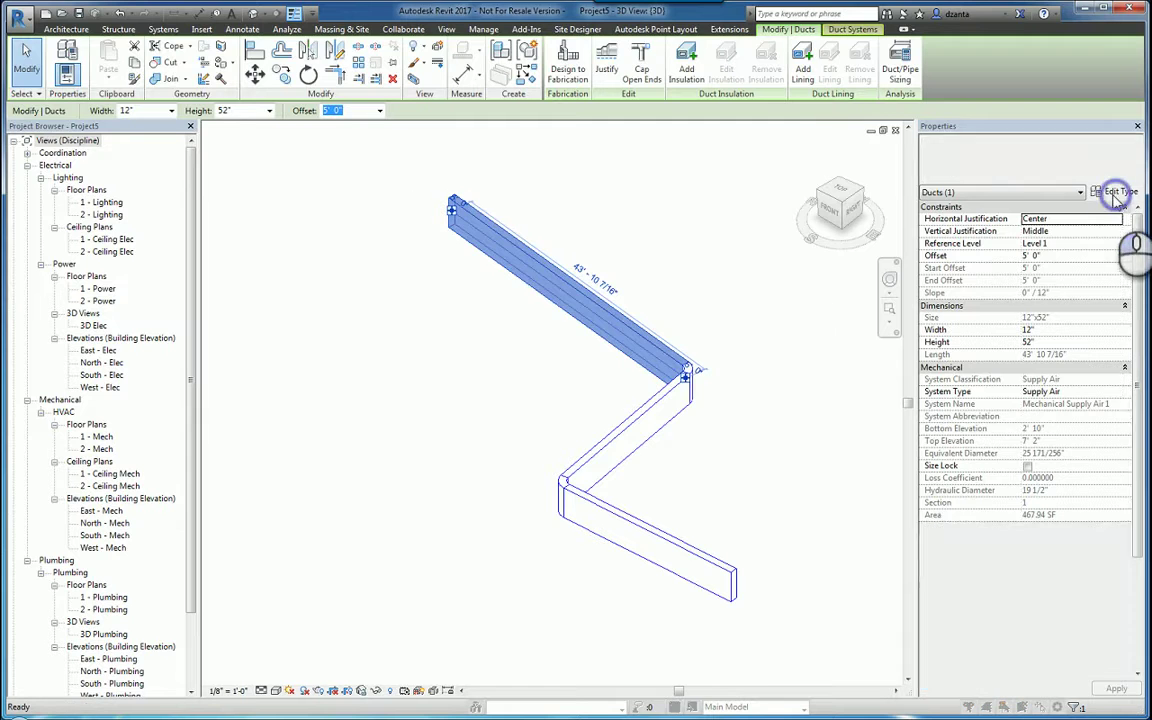
pyautogui.click(1116, 193)
pyautogui.click(695, 366)
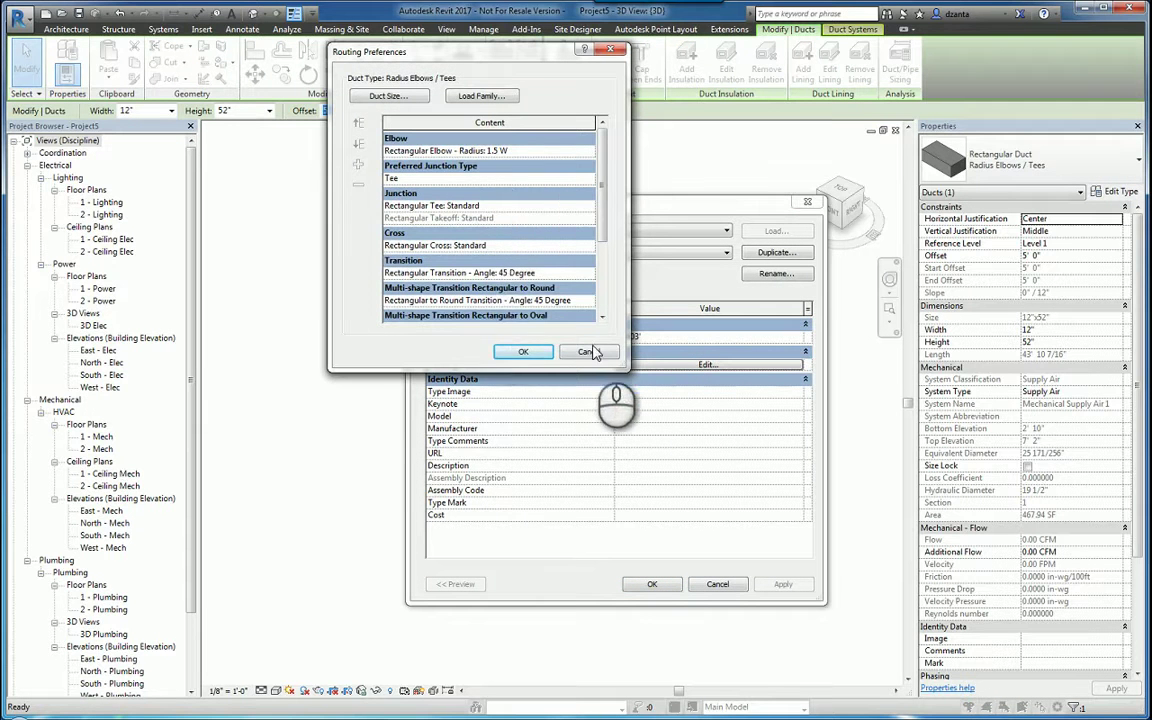
pyautogui.click(594, 352)
pyautogui.click(716, 584)
pyautogui.click(686, 508)
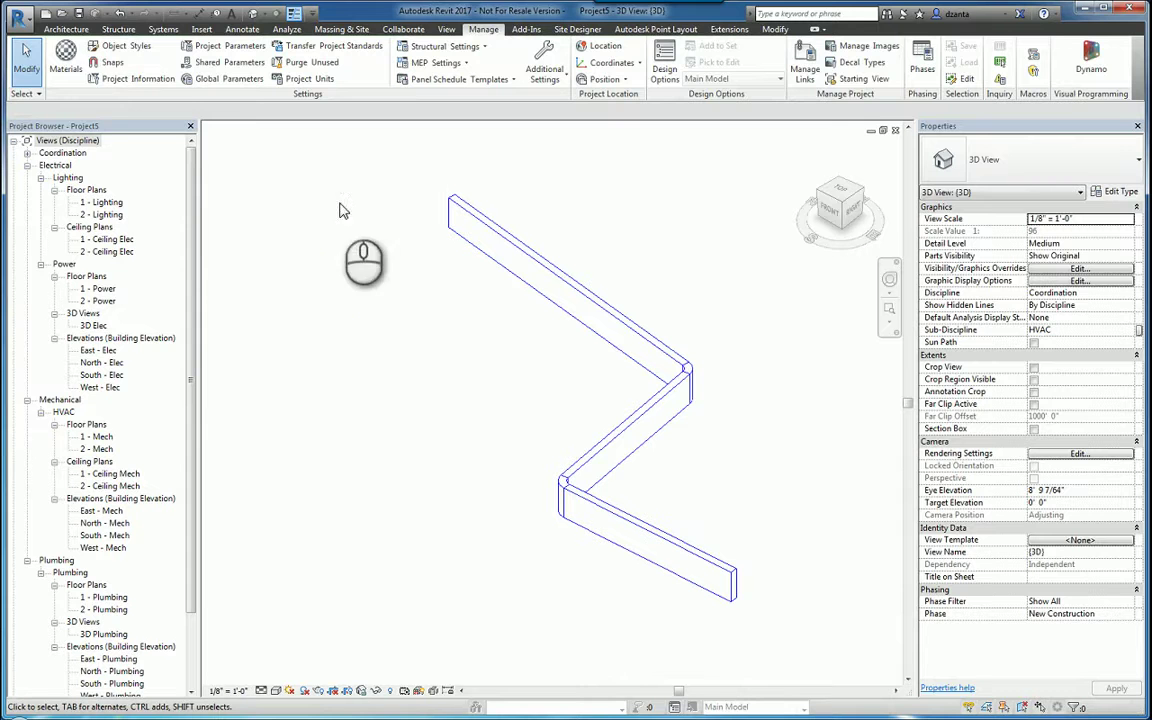
# Start a new duct sized 24" wide by 9" high
pyautogui.click(160, 29)
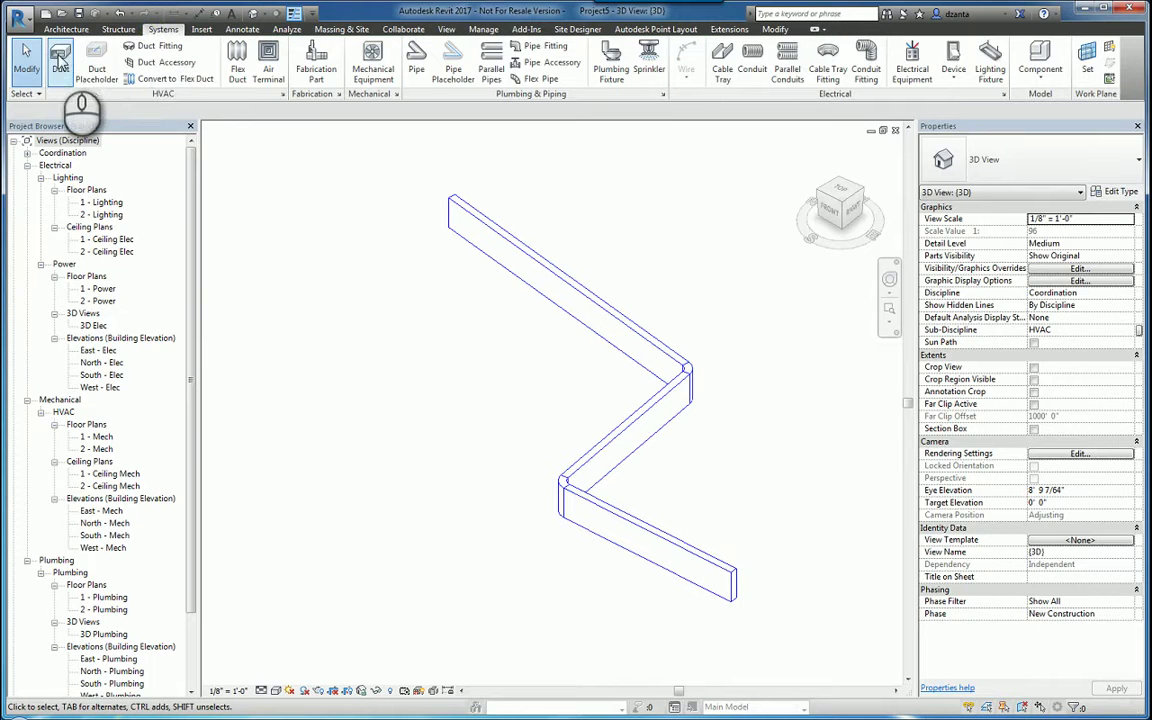
pyautogui.click(60, 63)
pyautogui.click(286, 110)
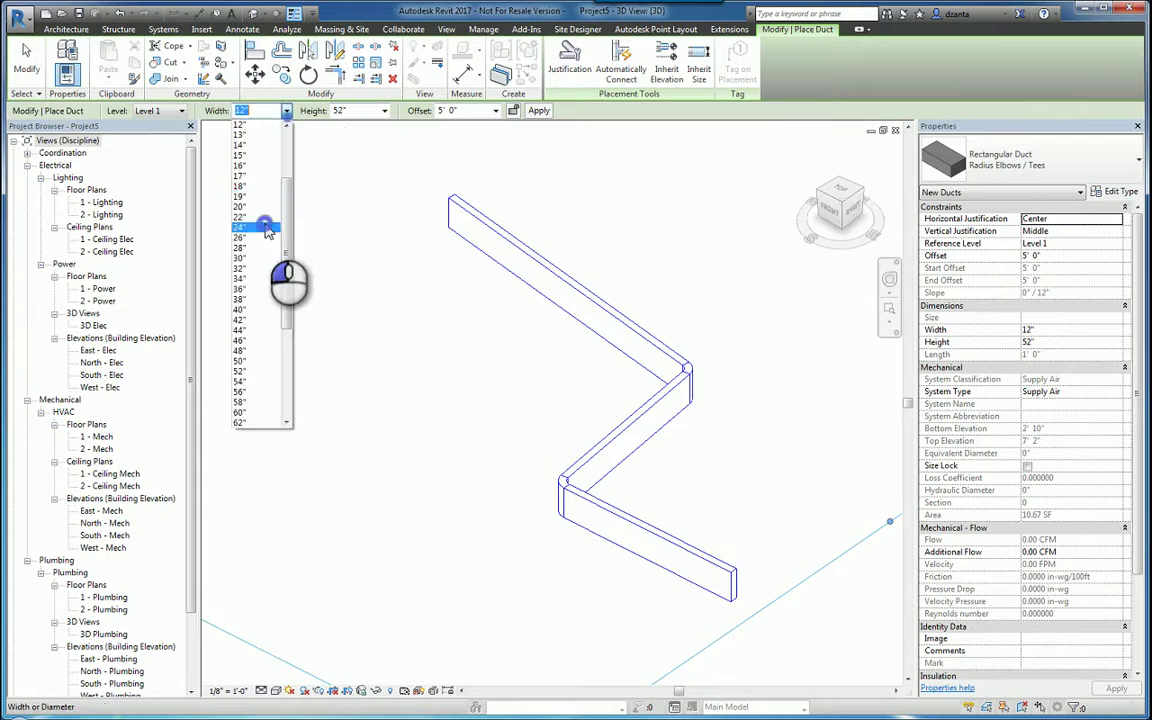
pyautogui.click(266, 228)
pyautogui.click(384, 110)
pyautogui.click(386, 149)
pyautogui.click(365, 176)
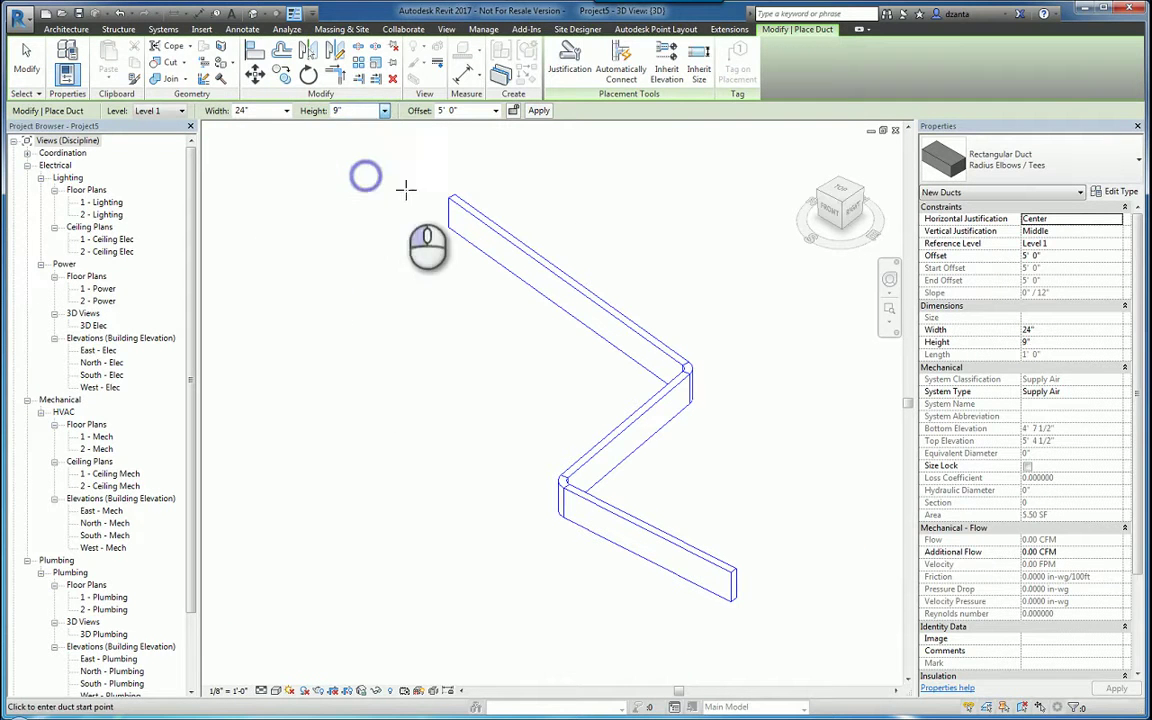
# Set a 7' 0" offset, enable Automatically Connect, and draw a branch teeing off the upper duct
pyautogui.click(495, 111)
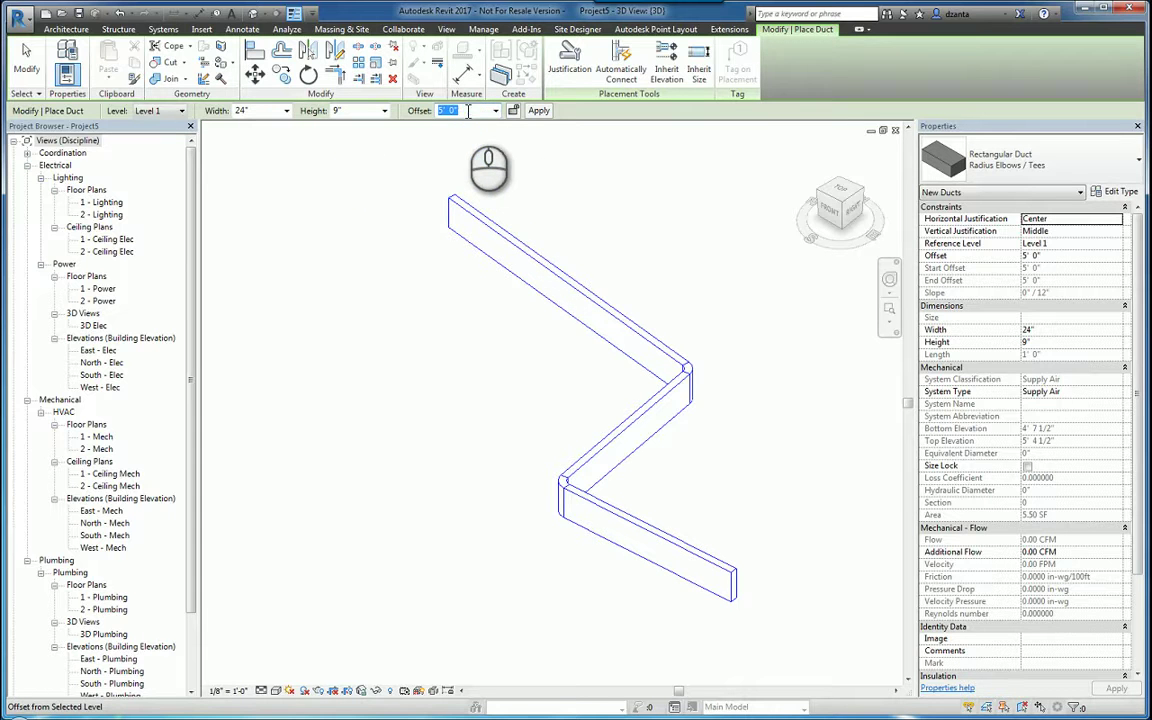
pyautogui.press('Return')
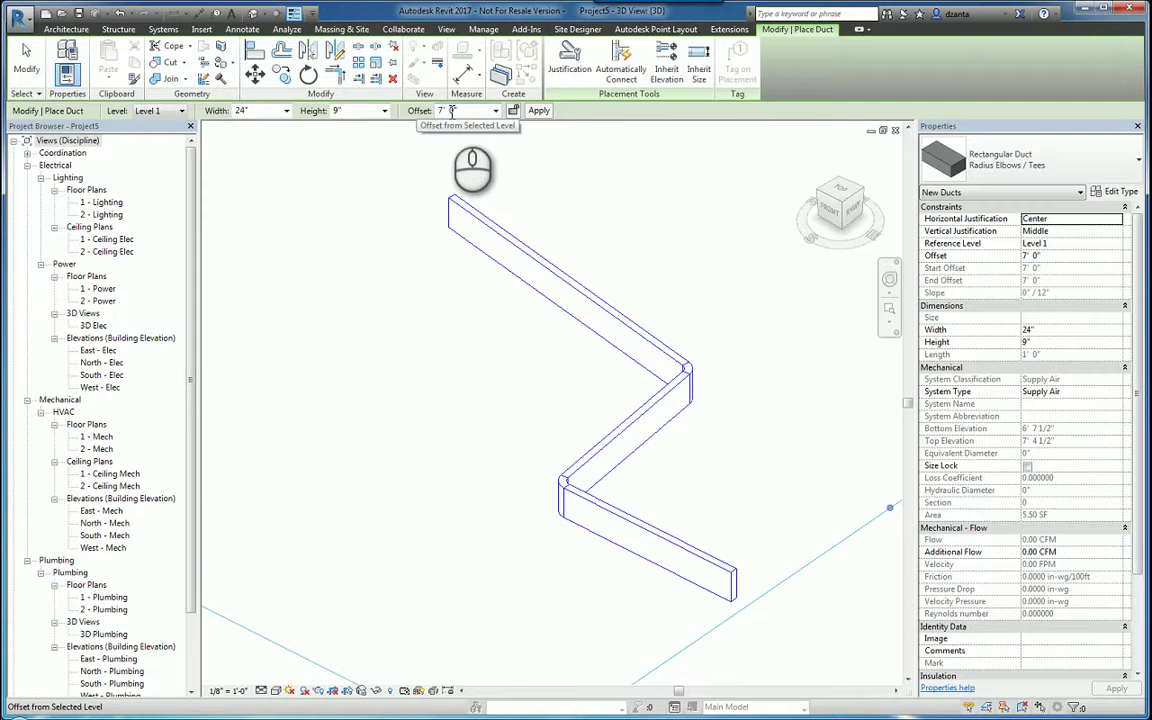
pyautogui.click(667, 73)
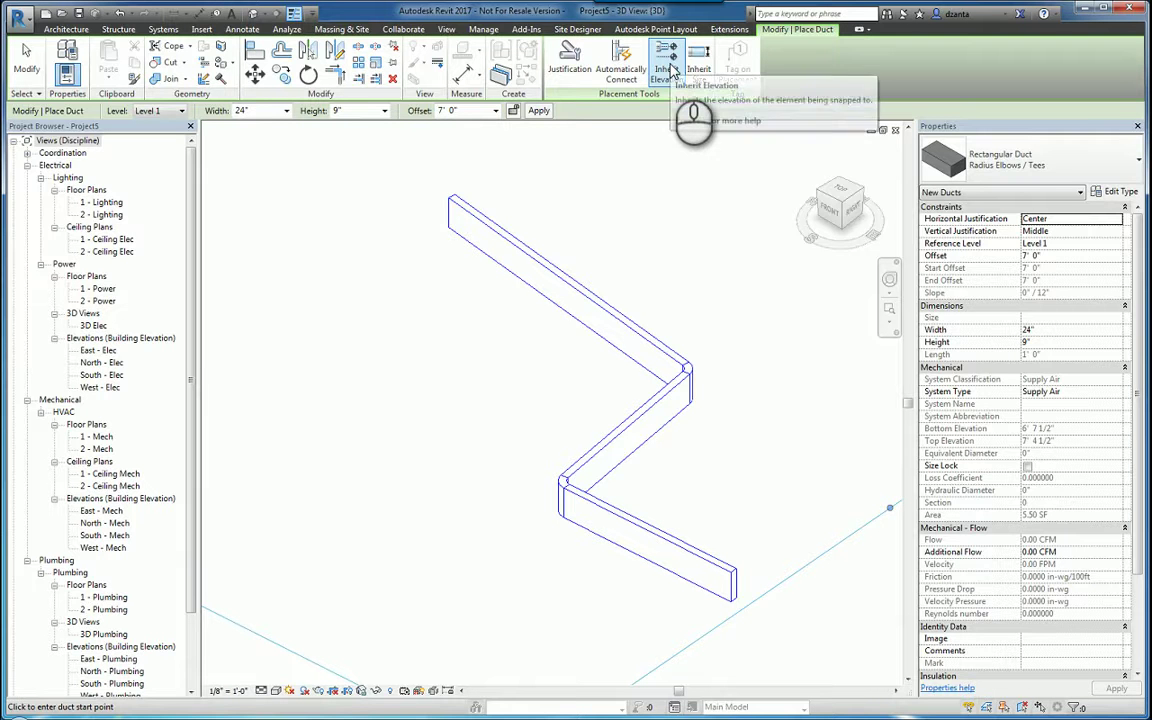
pyautogui.click(621, 76)
pyautogui.click(566, 288)
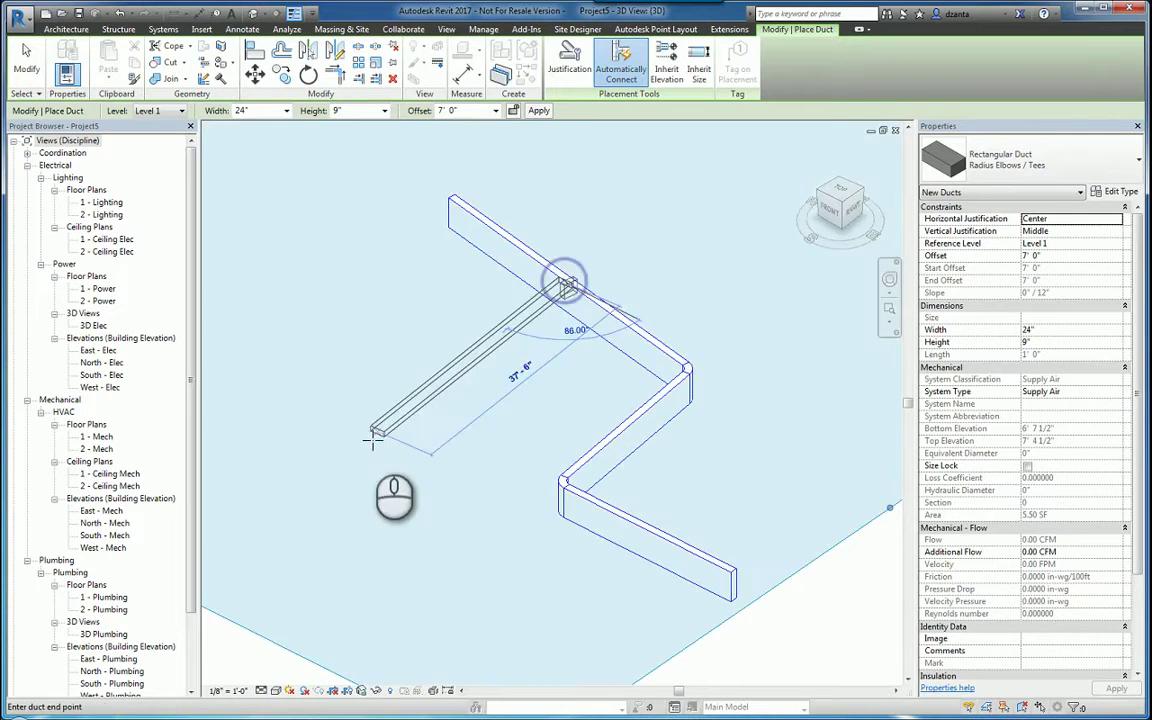
pyautogui.click(351, 430)
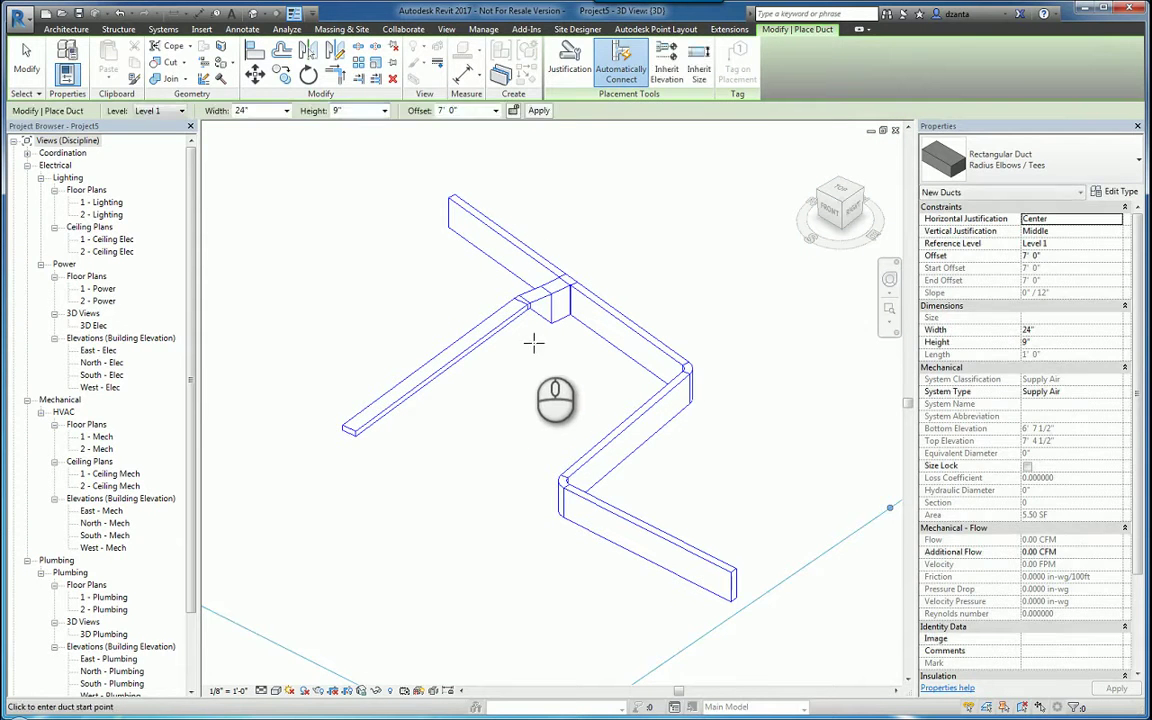
pyautogui.press('Escape')
pyautogui.press('Escape')
# Inspect the new branch and the upper duct by selecting and deselecting them
pyautogui.click(485, 331)
pyautogui.press('d')
pyautogui.press('t')
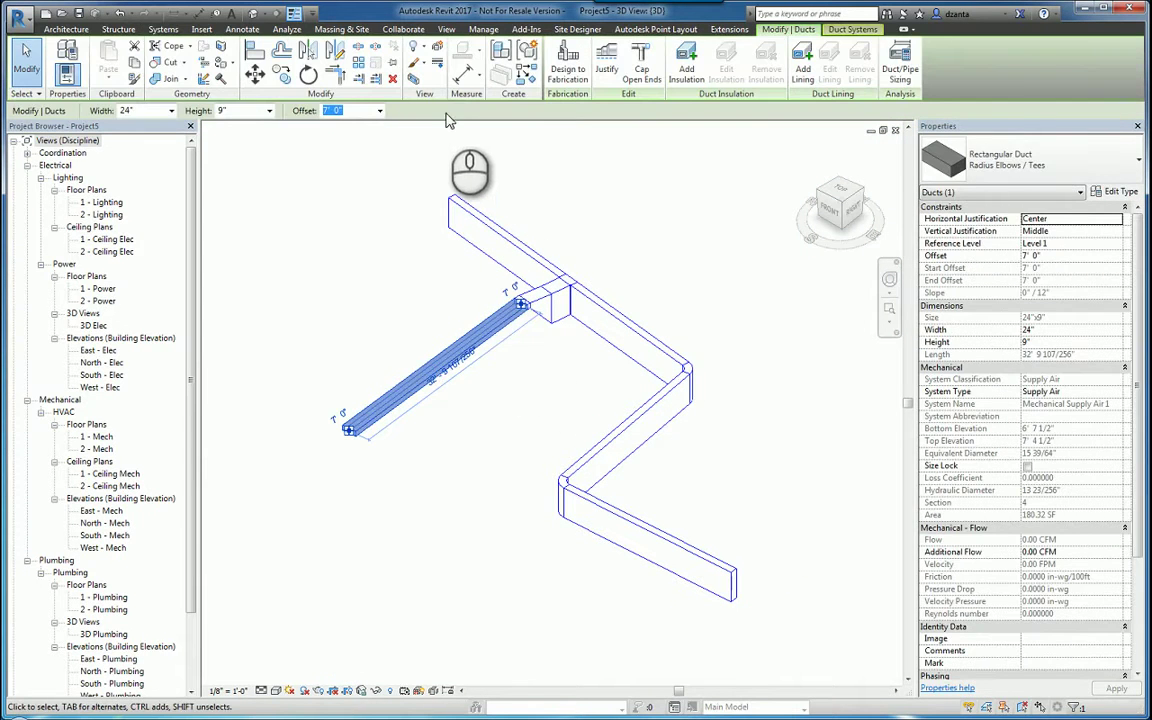
pyautogui.press('Escape')
pyautogui.press('Escape')
pyautogui.click(478, 225)
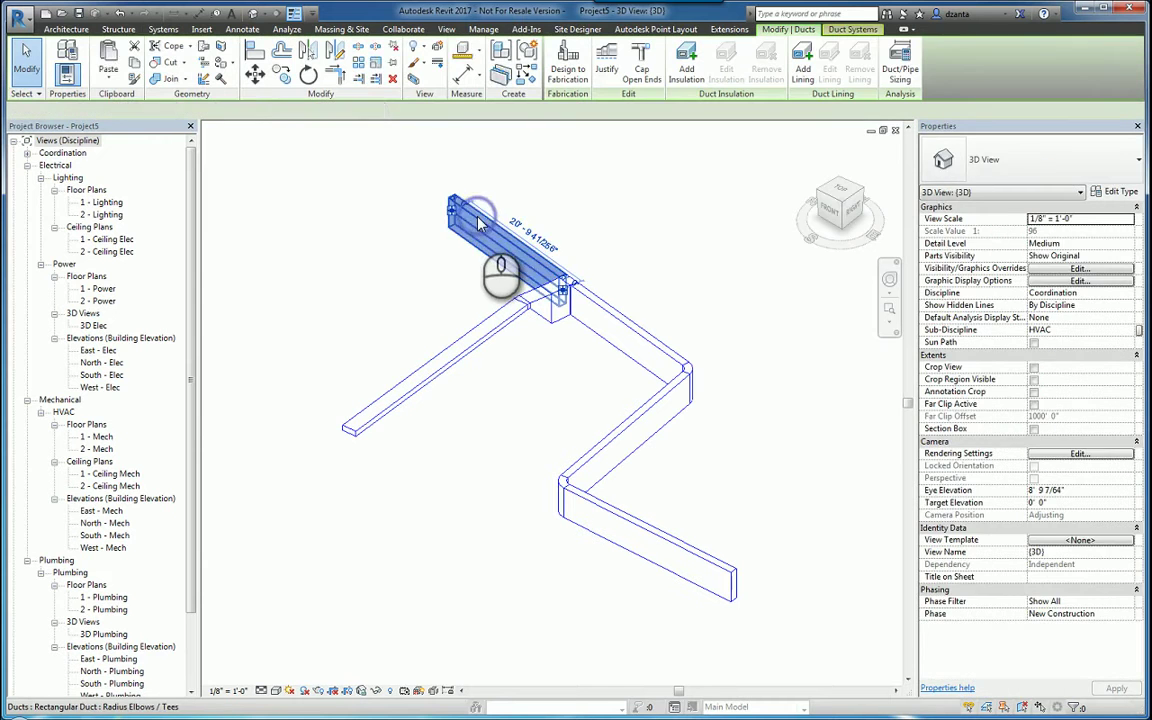
pyautogui.press('Escape')
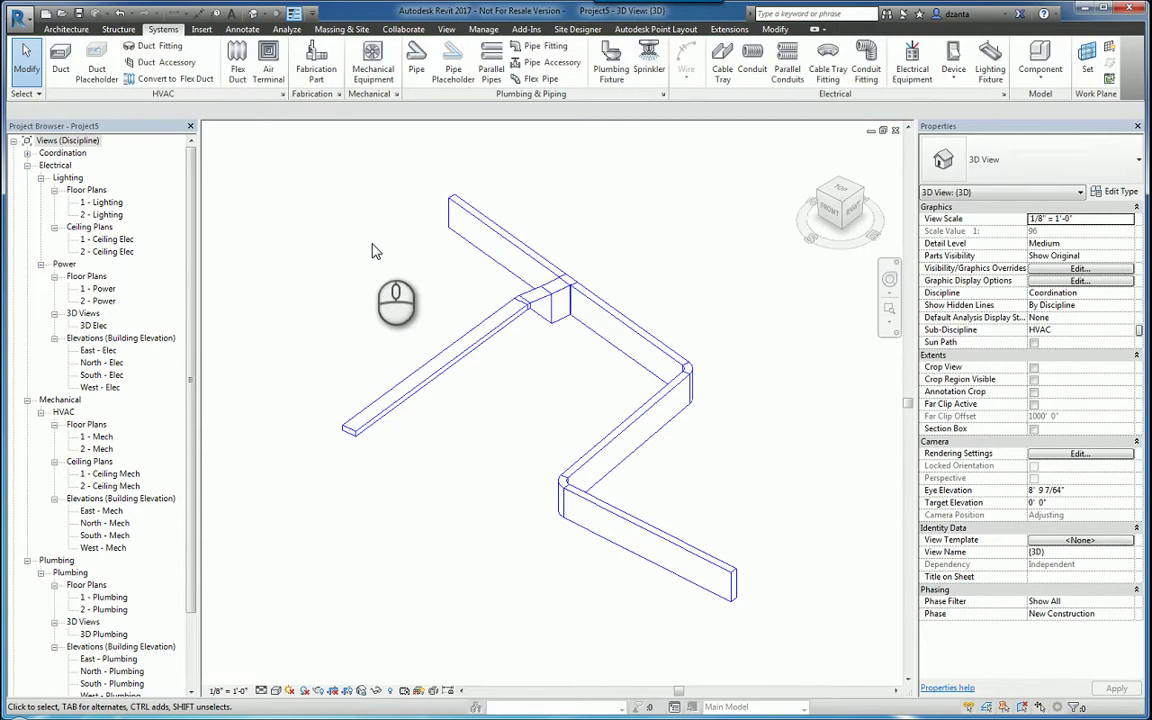
pyautogui.click(370, 176)
pyautogui.click(61, 70)
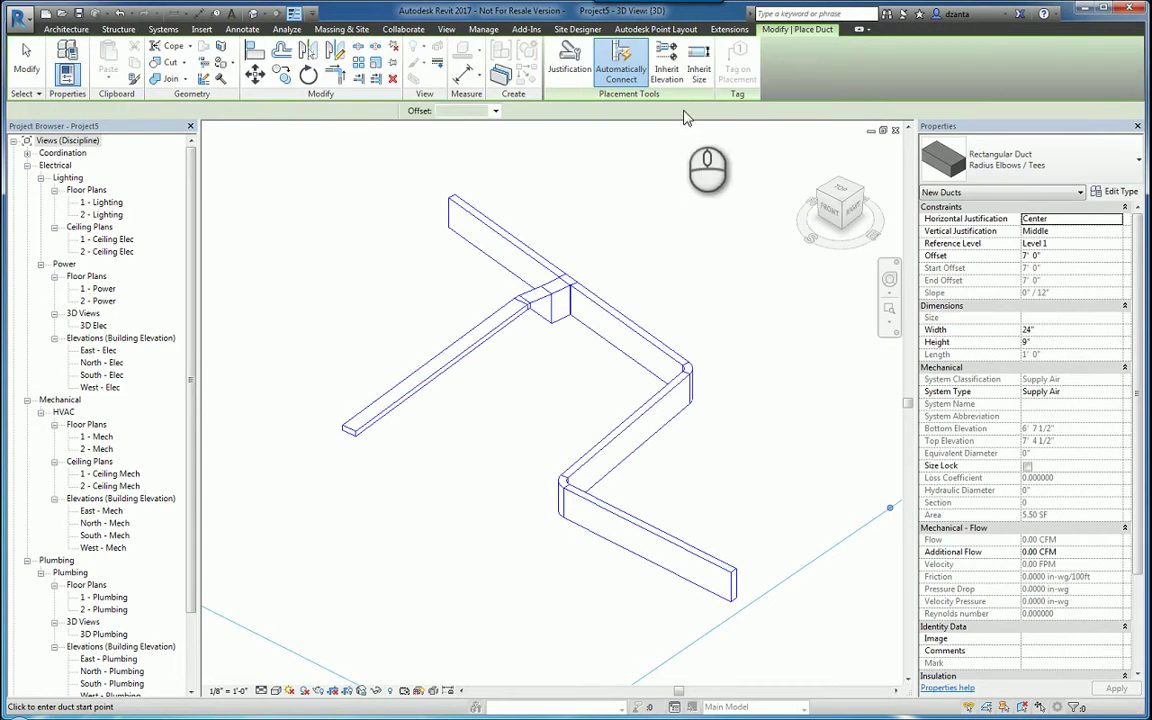
# With Inherit Elevation on, draw a 24" x 9" branch from the middle run toward the upper right
pyautogui.click(676, 78)
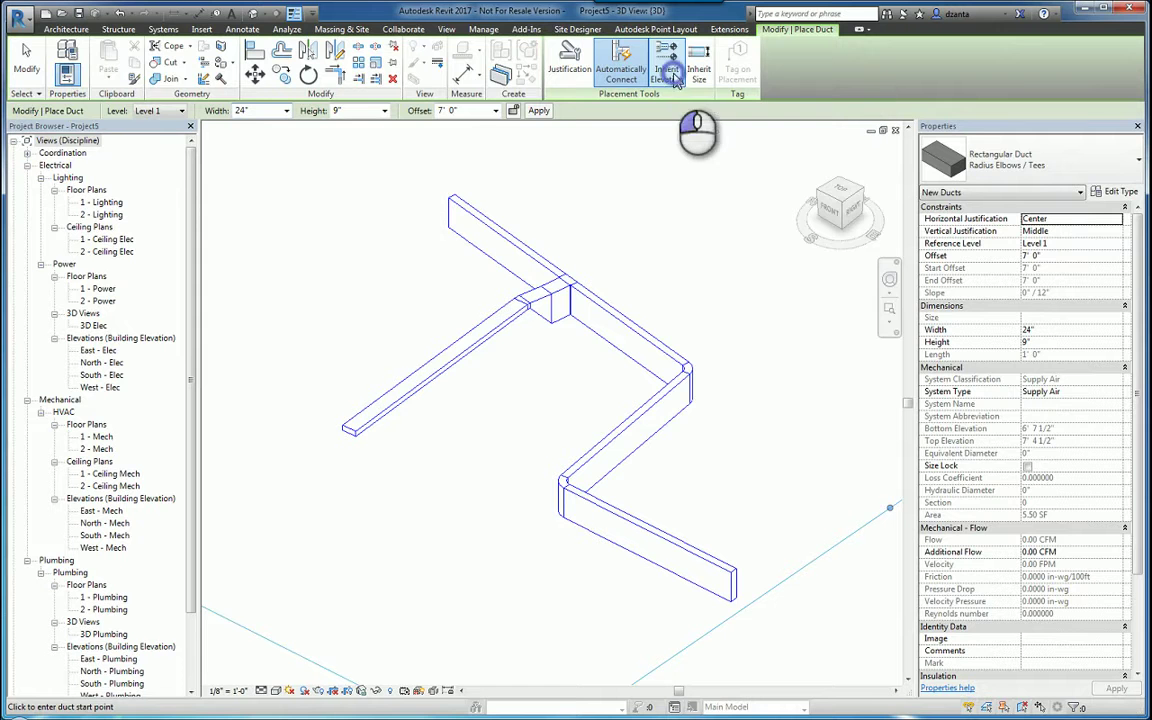
pyautogui.click(637, 330)
pyautogui.moveTo(746, 277); pyautogui.dragTo(648, 321, button='middle')
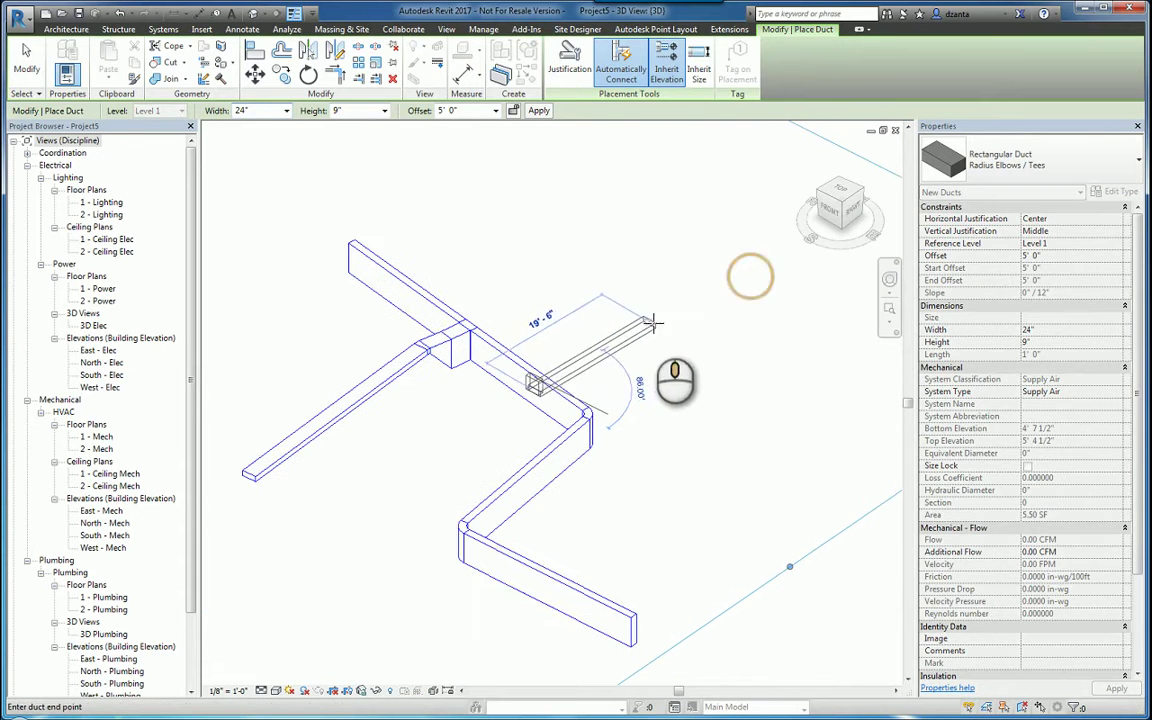
pyautogui.click(695, 316)
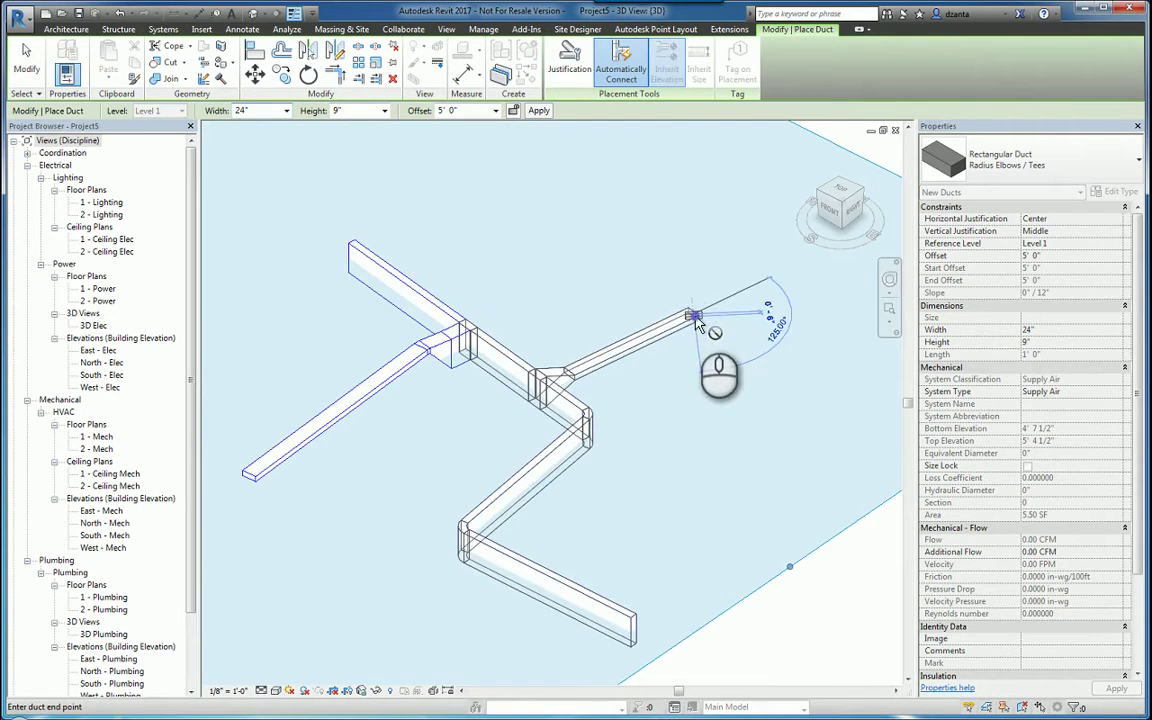
# Inspect the tee-to-elbow duct and the new branch's properties
pyautogui.click(26, 62)
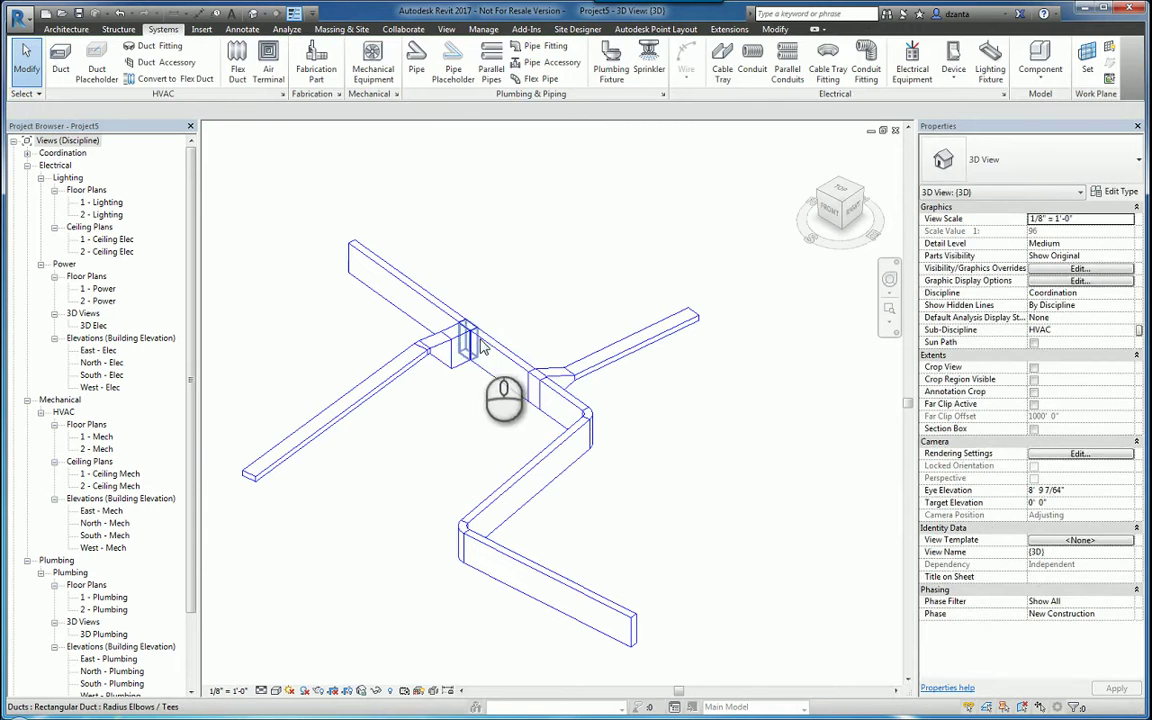
pyautogui.click(514, 360)
pyautogui.click(606, 272)
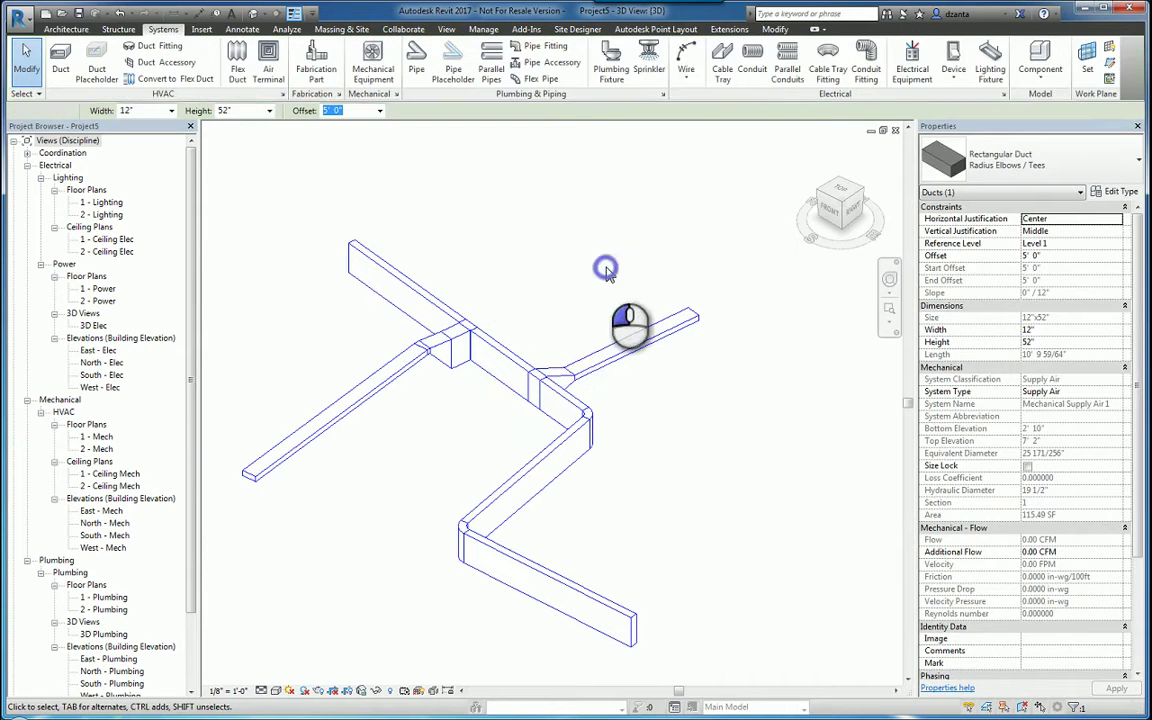
pyautogui.click(650, 336)
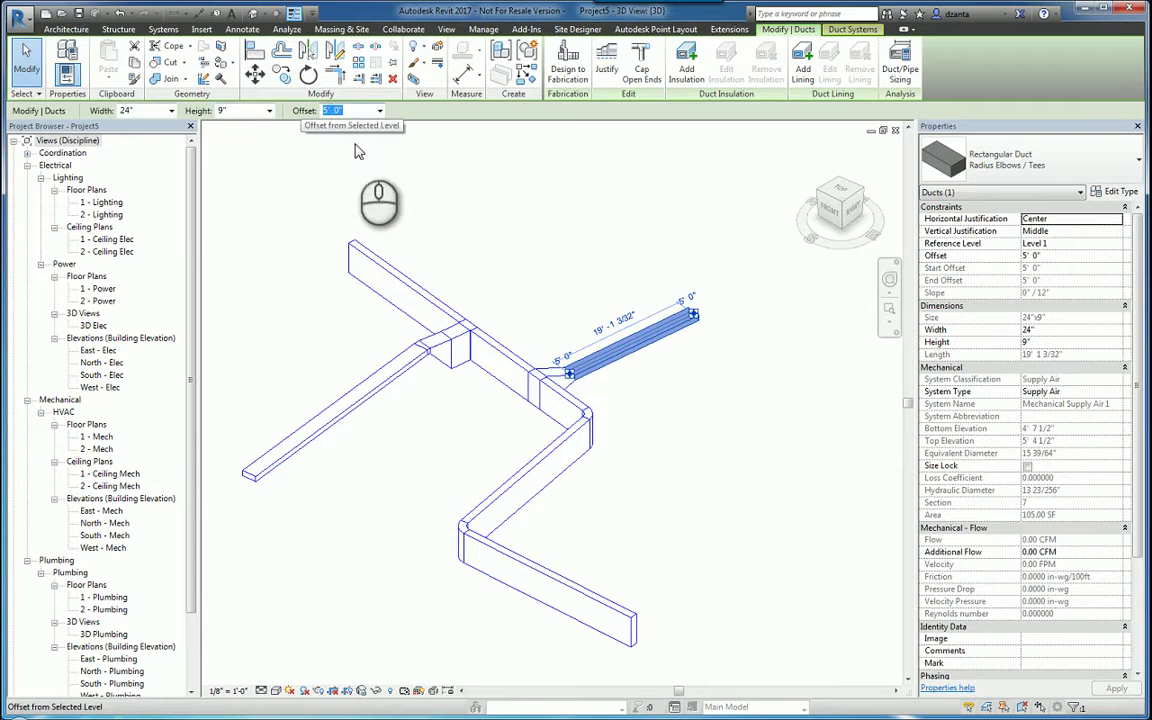
pyautogui.click(378, 172)
pyautogui.click(60, 62)
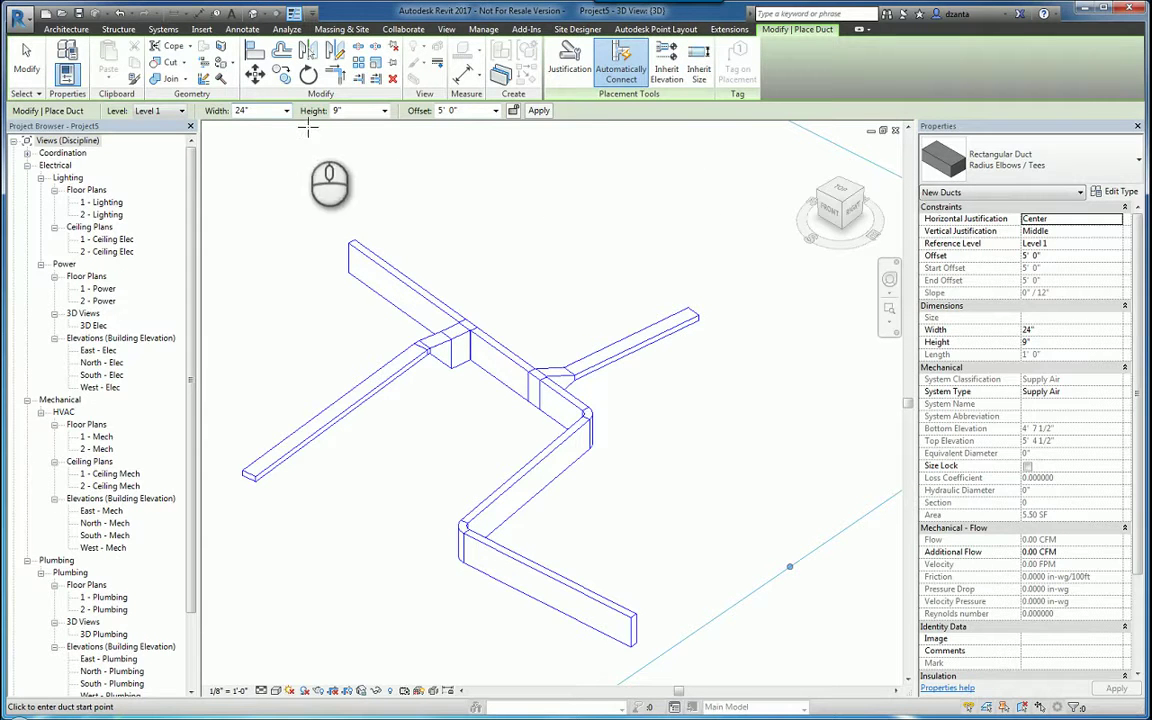
# Check the size of the upper duct
pyautogui.press('Escape')
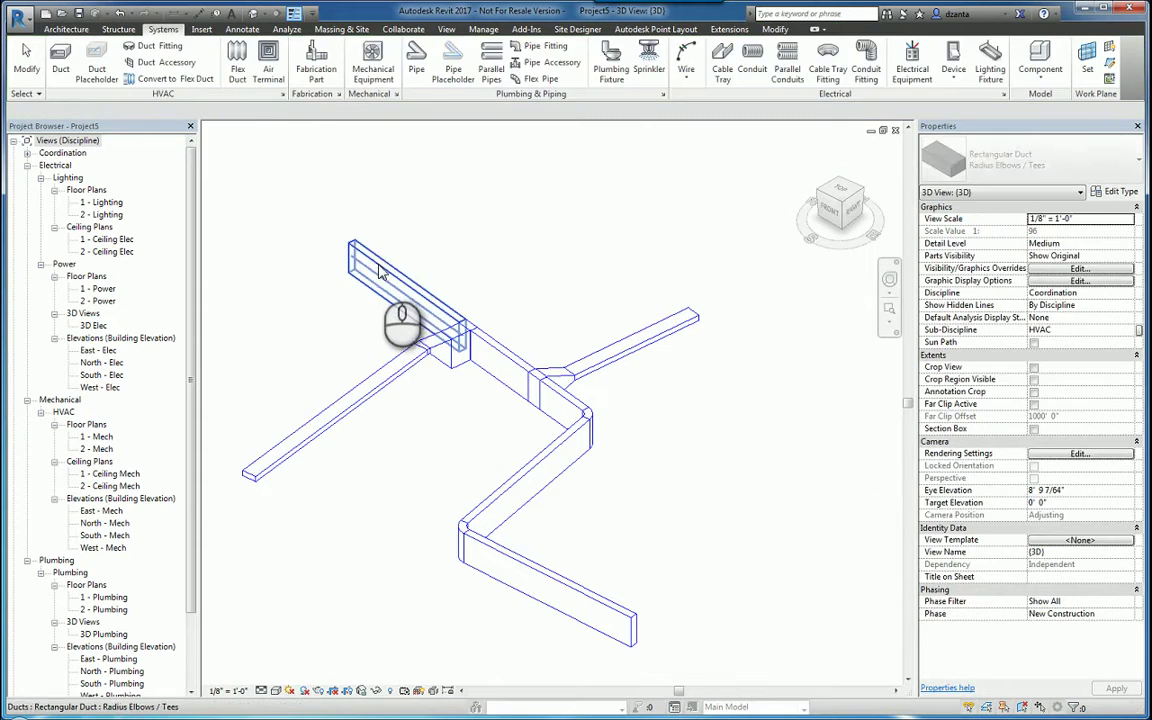
pyautogui.click(381, 268)
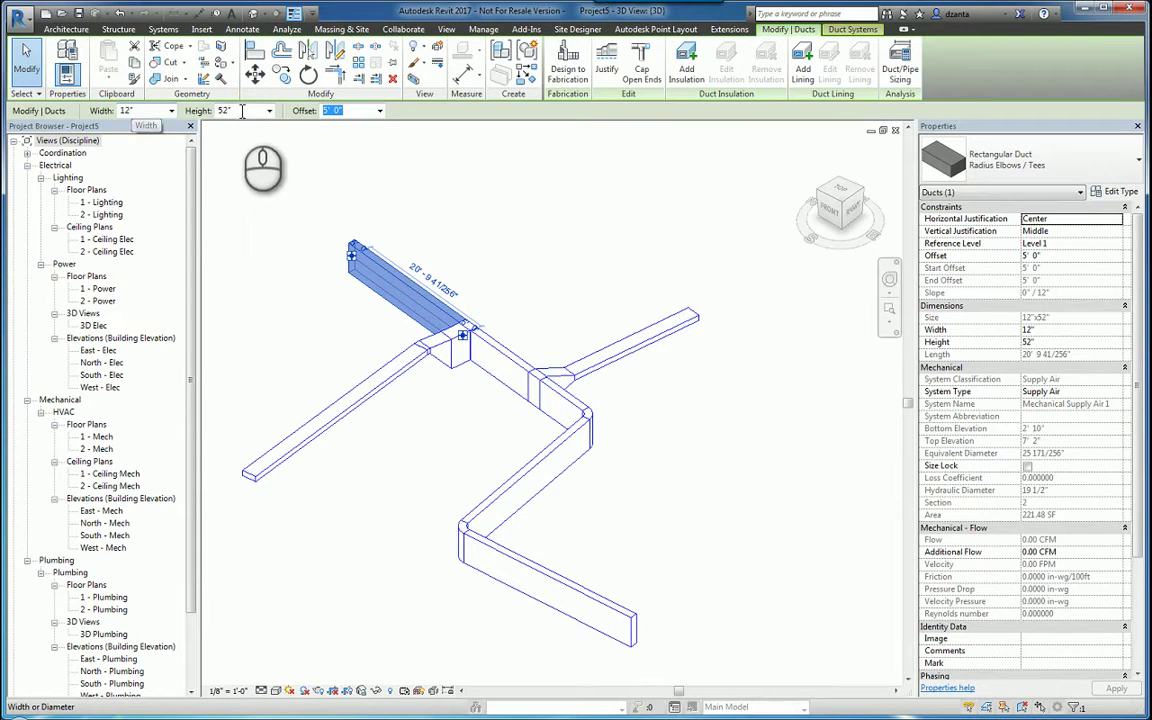
pyautogui.press('Escape')
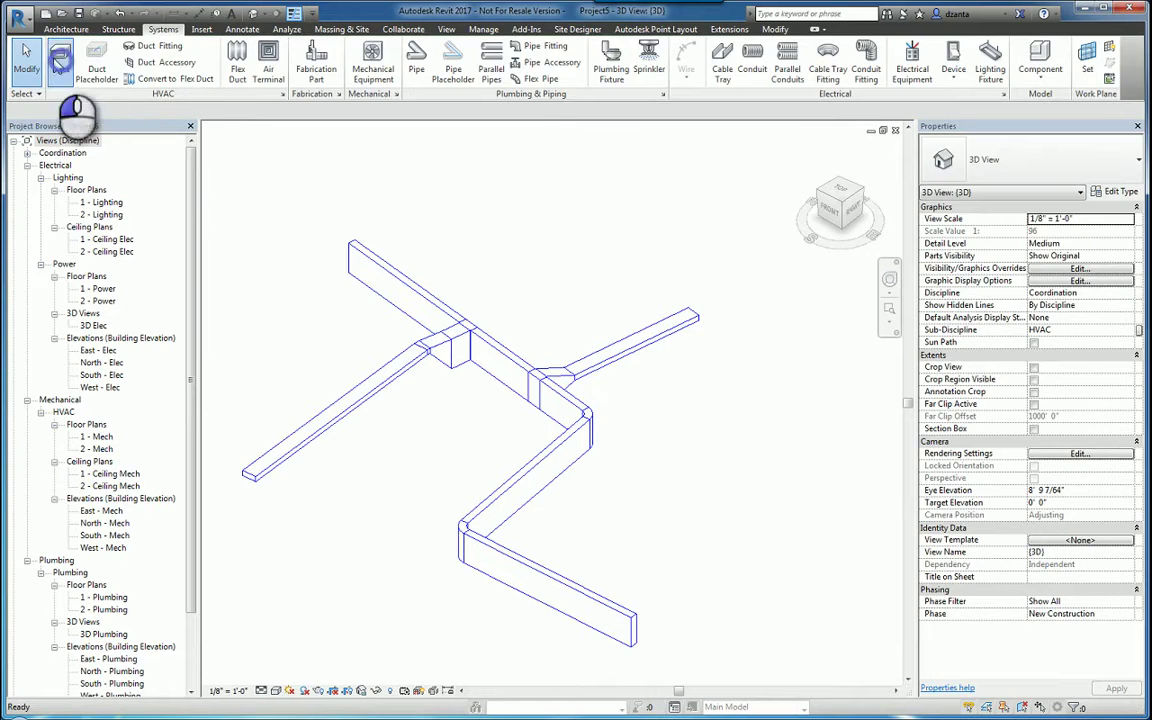
# Set new ducts to 58" wide by 12" high and start one beside the lower run
pyautogui.click(50, 52)
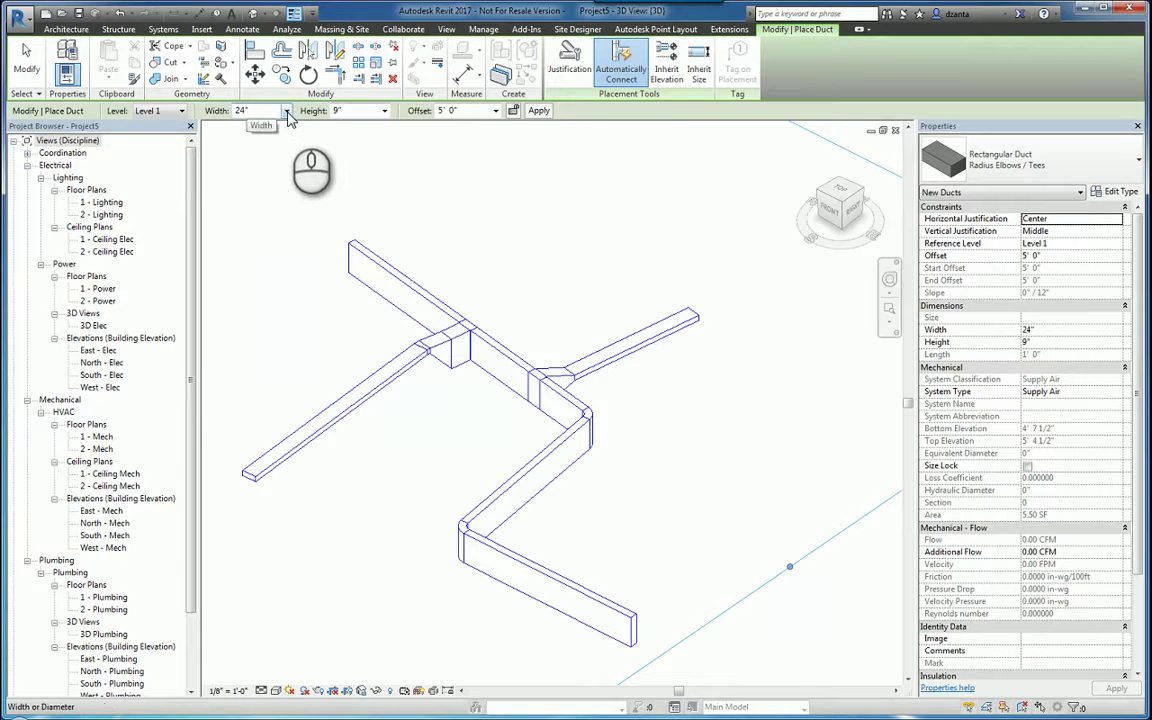
pyautogui.click(286, 111)
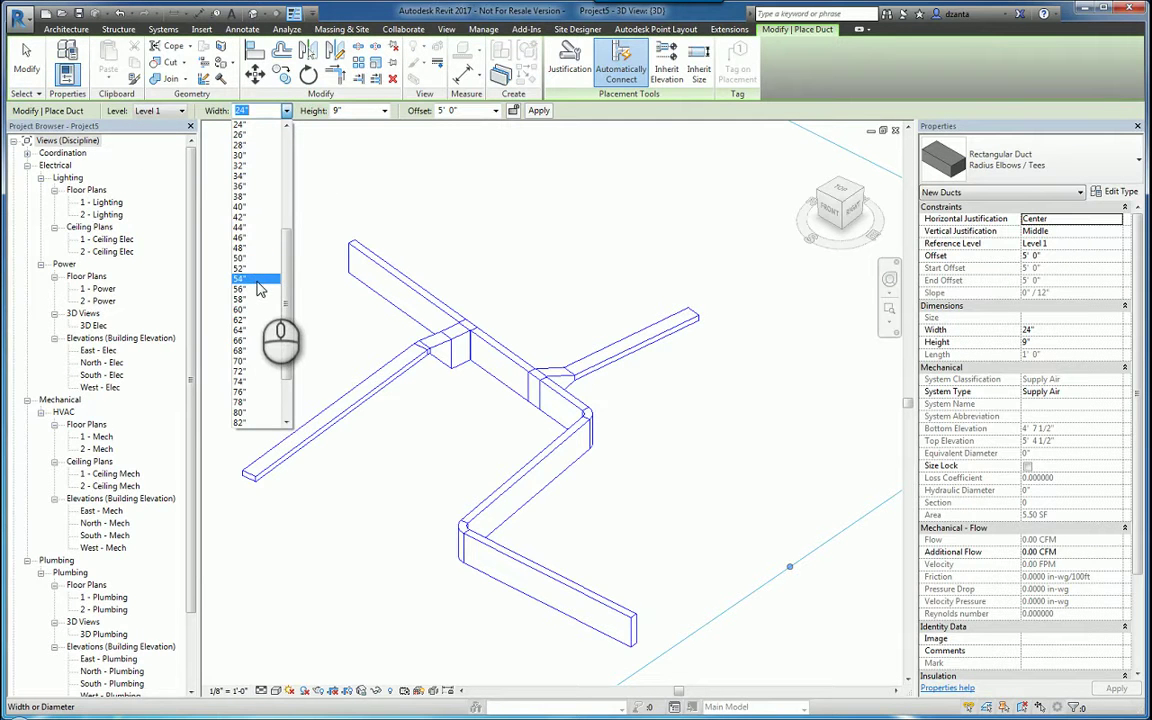
pyautogui.click(250, 300)
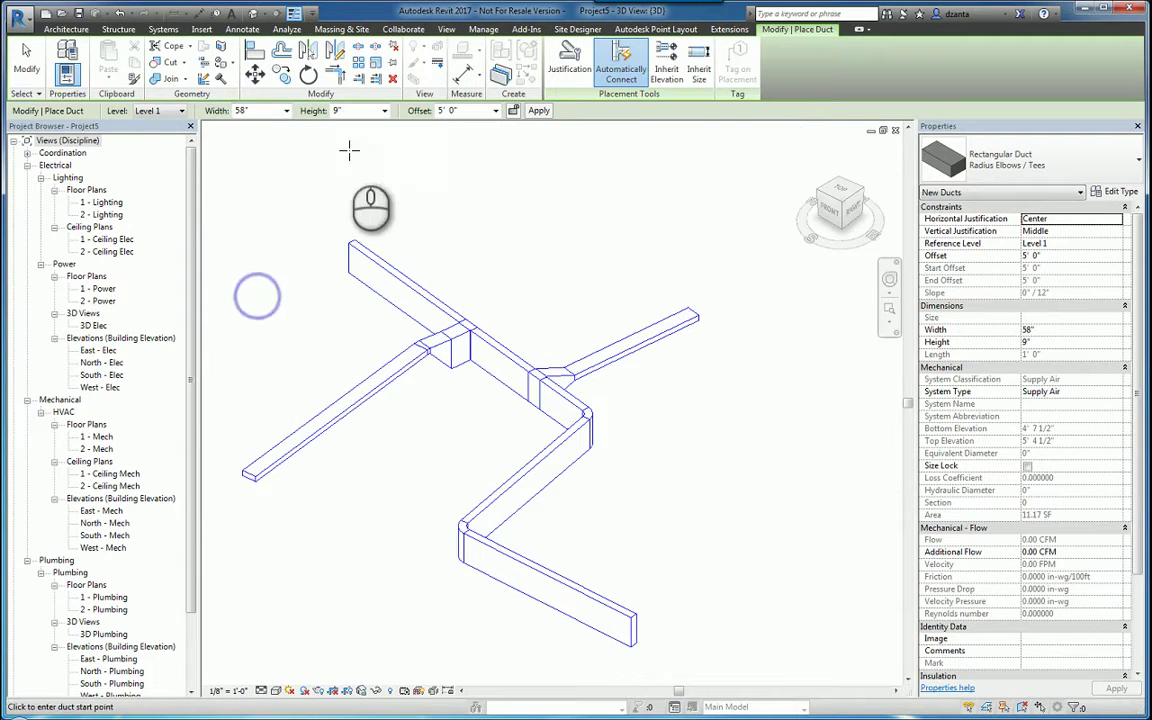
pyautogui.click(384, 111)
pyautogui.click(352, 156)
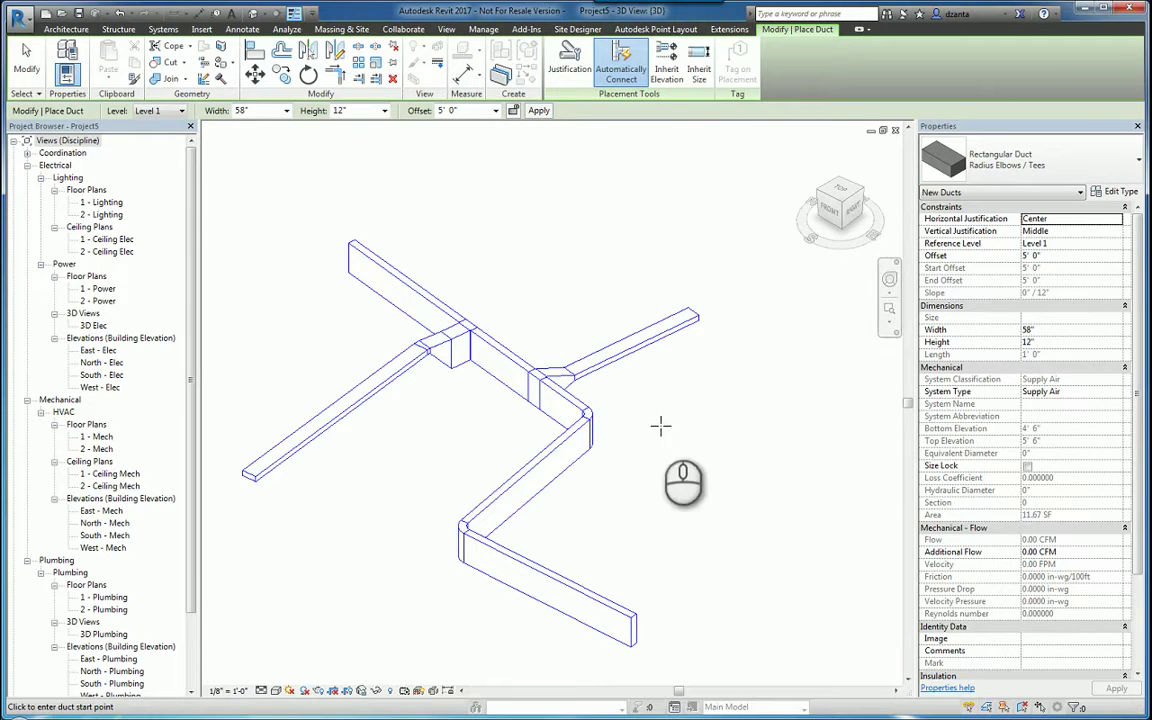
pyautogui.click(526, 478)
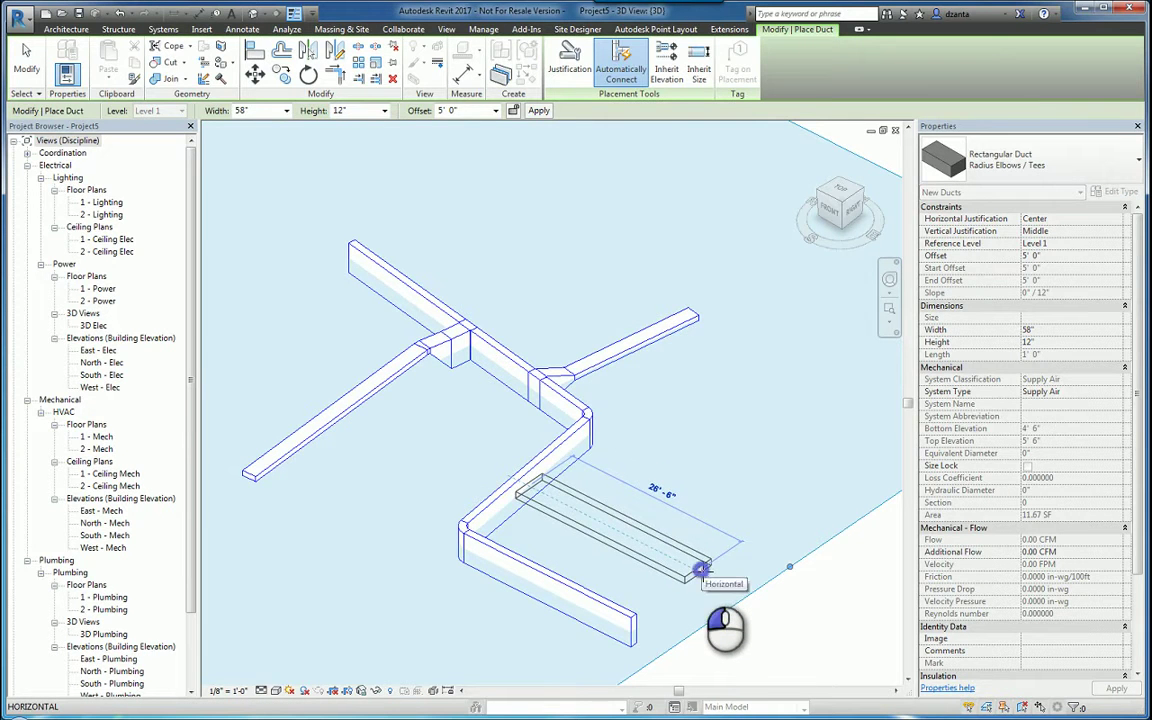
# Try the 58" x 12" duct from both sides, discarding each wrong-side connection error
pyautogui.click(701, 569)
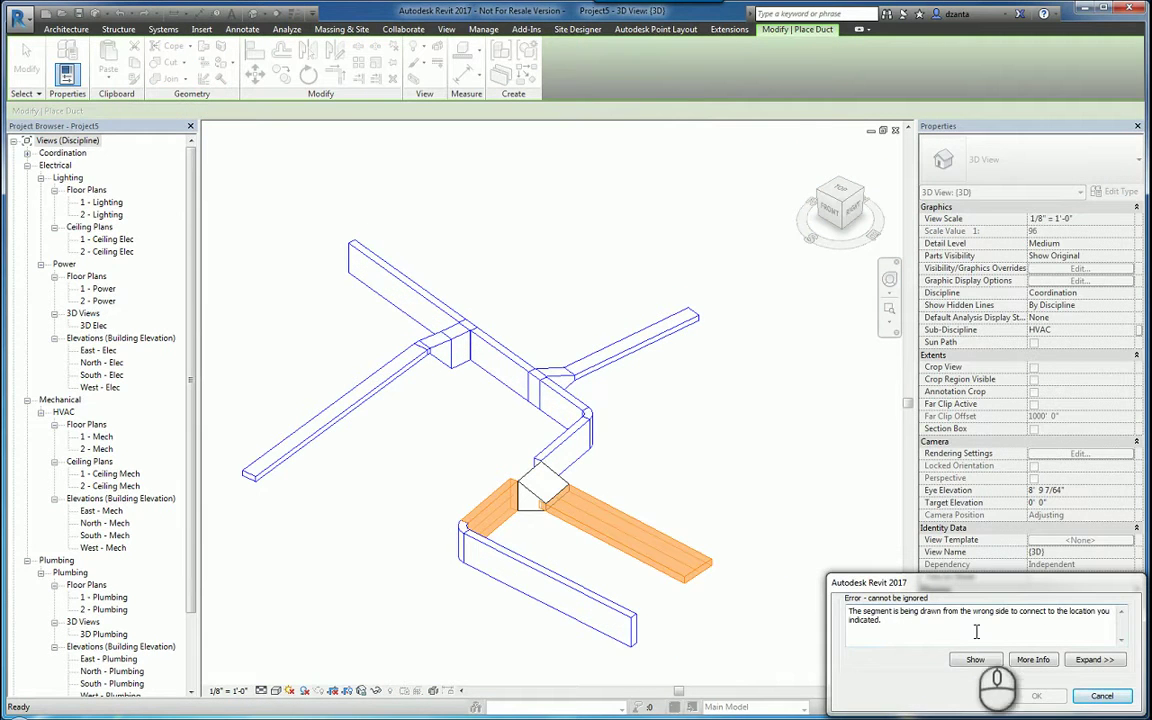
pyautogui.click(1101, 697)
pyautogui.click(520, 468)
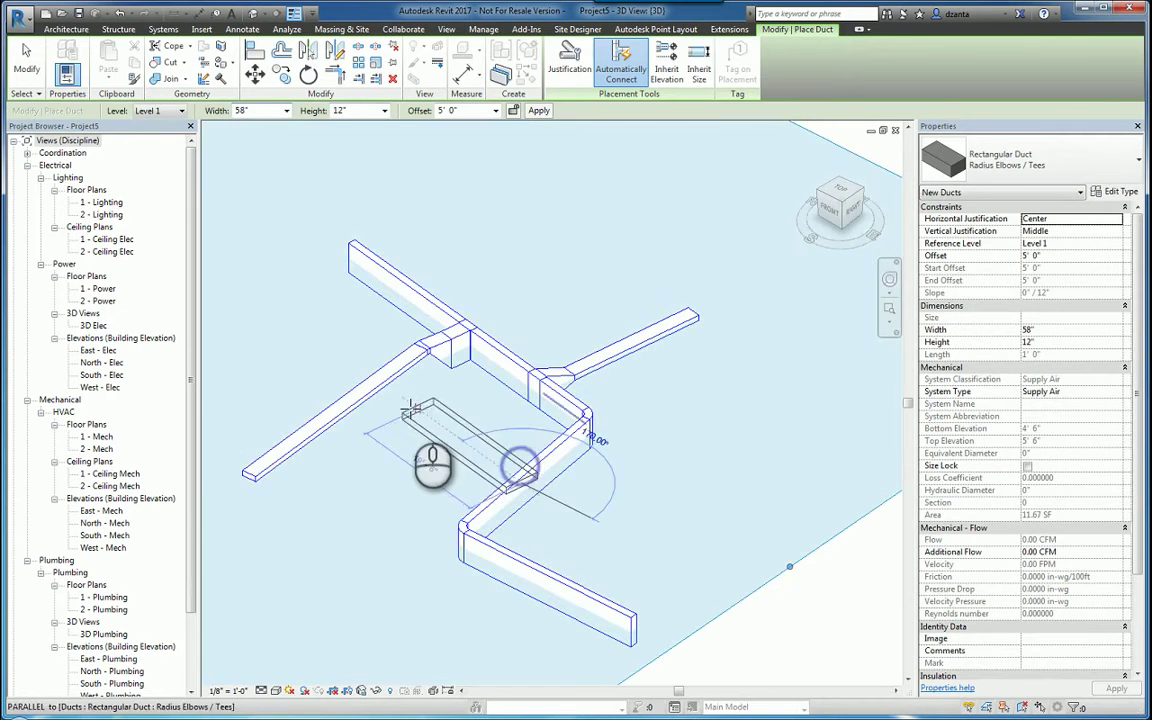
pyautogui.click(387, 422)
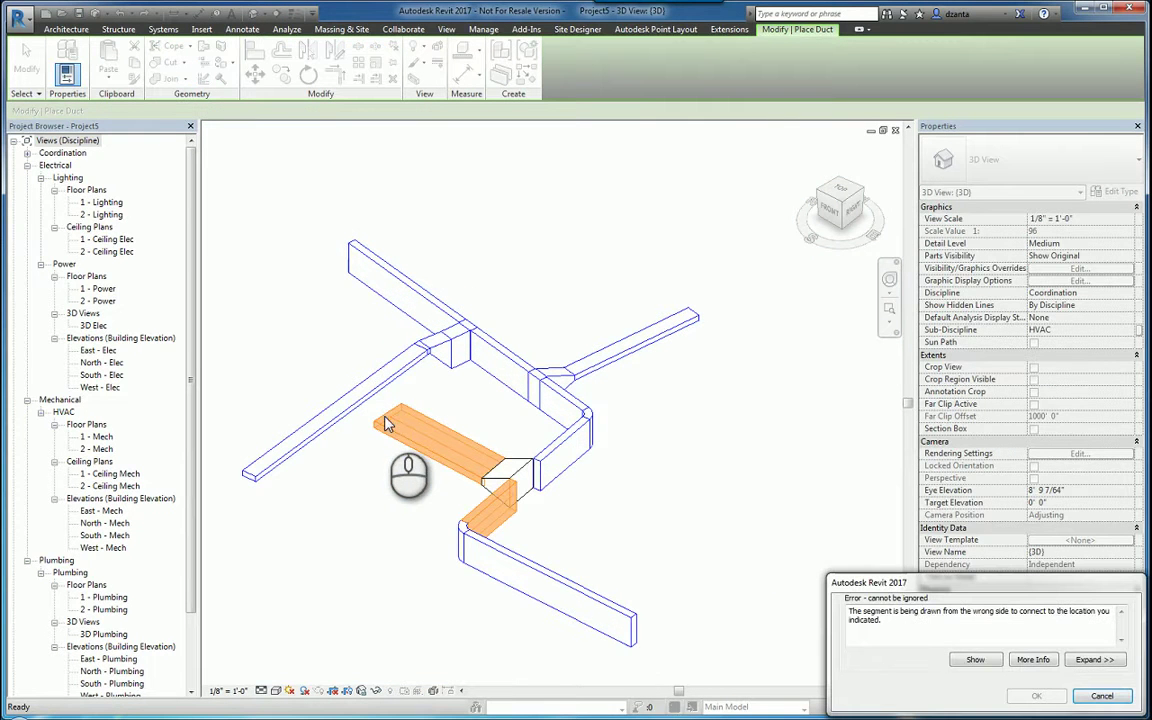
pyautogui.press('Escape')
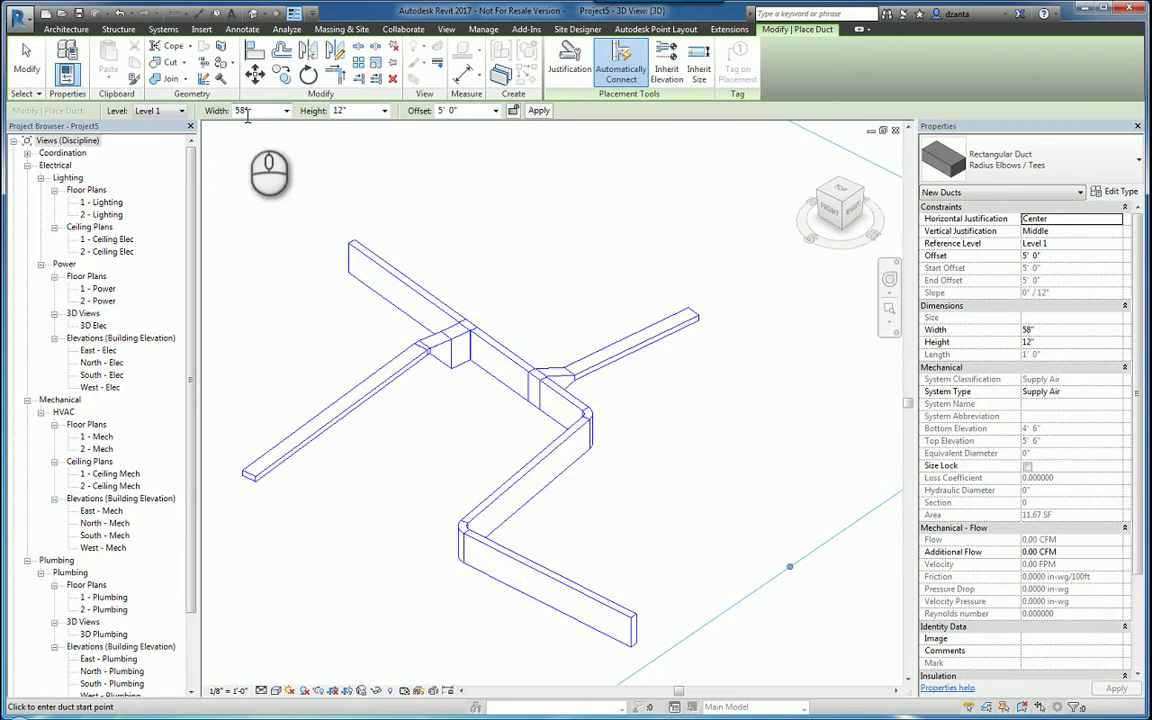
# Draw a 40" x 12" branch from the main run's midpoint toward the back
pyautogui.click(287, 111)
pyautogui.click(240, 124)
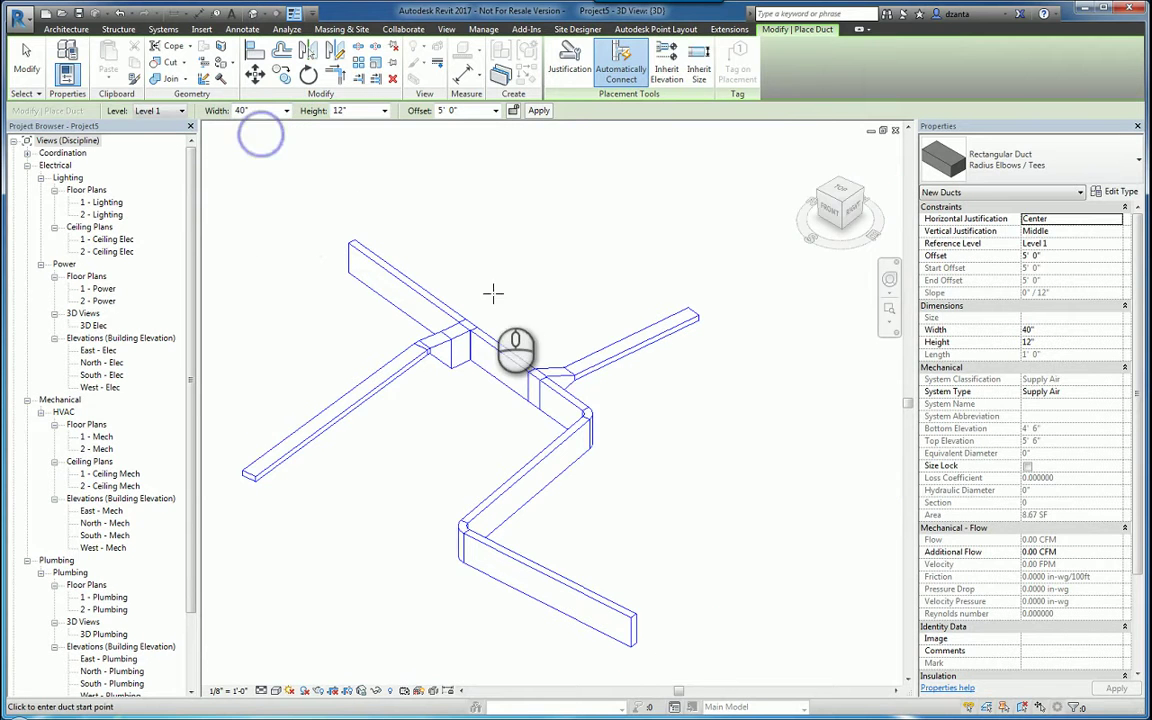
pyautogui.click(410, 281)
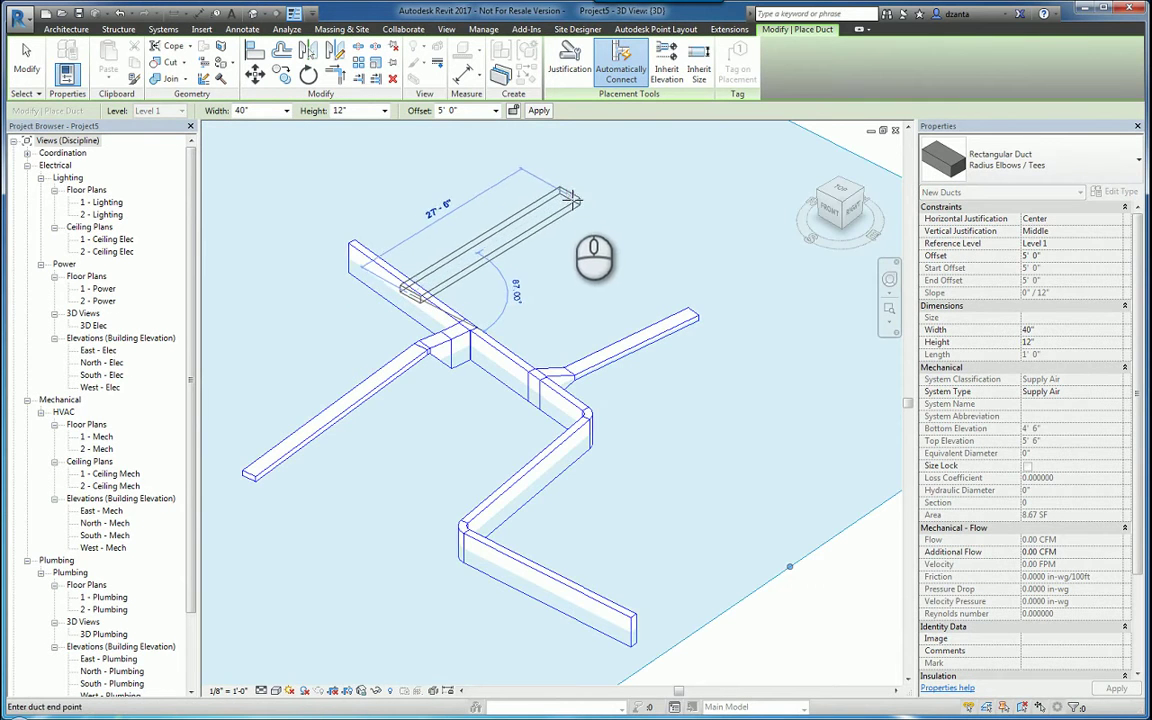
pyautogui.click(565, 183)
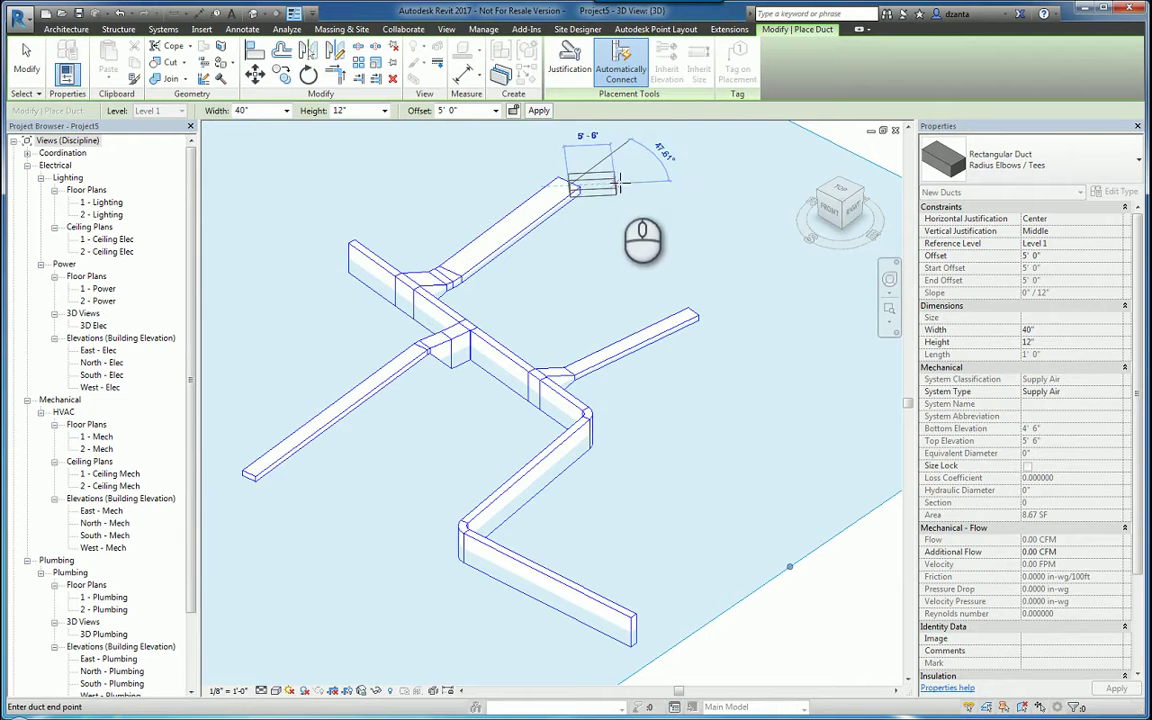
pyautogui.press('Escape')
pyautogui.press('Escape')
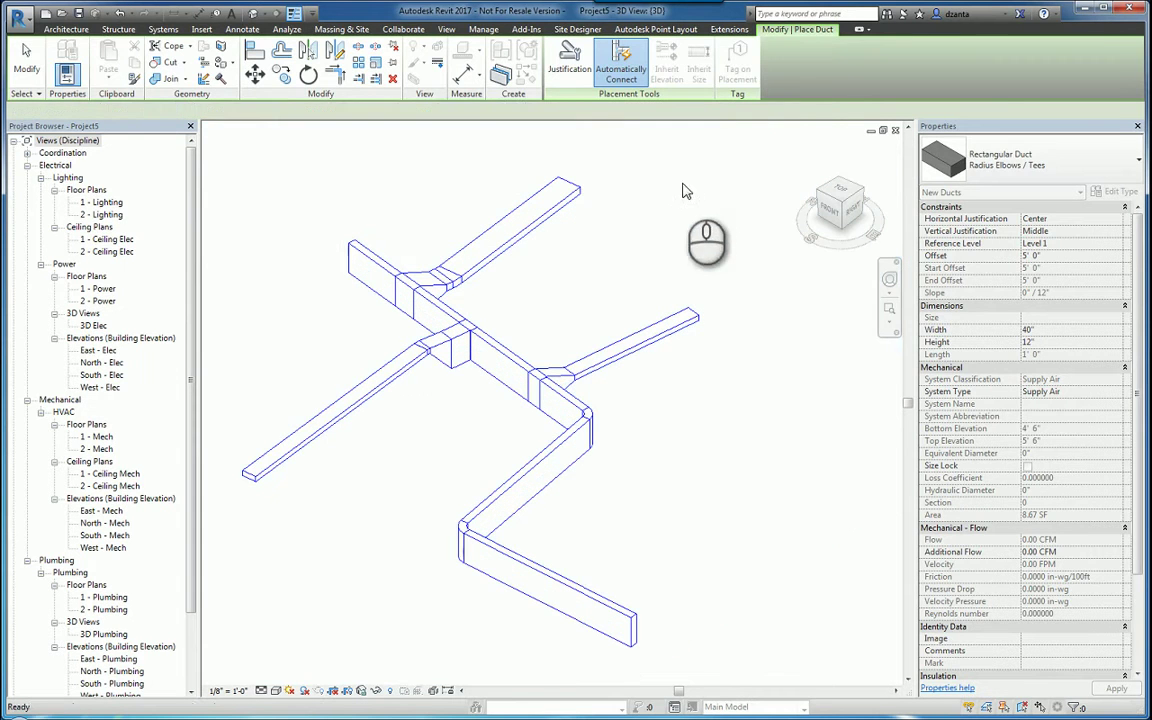
# Check the sizes of the short left duct stub and the new branch
pyautogui.click(61, 60)
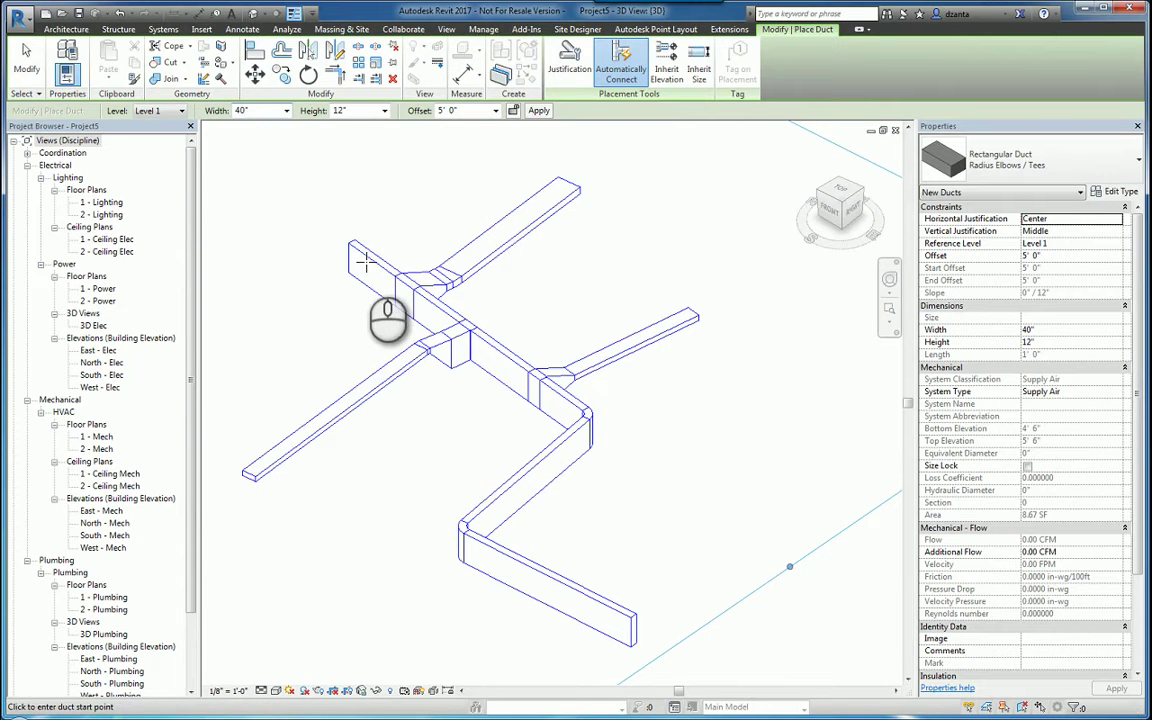
pyautogui.press('Escape')
pyautogui.press('Escape')
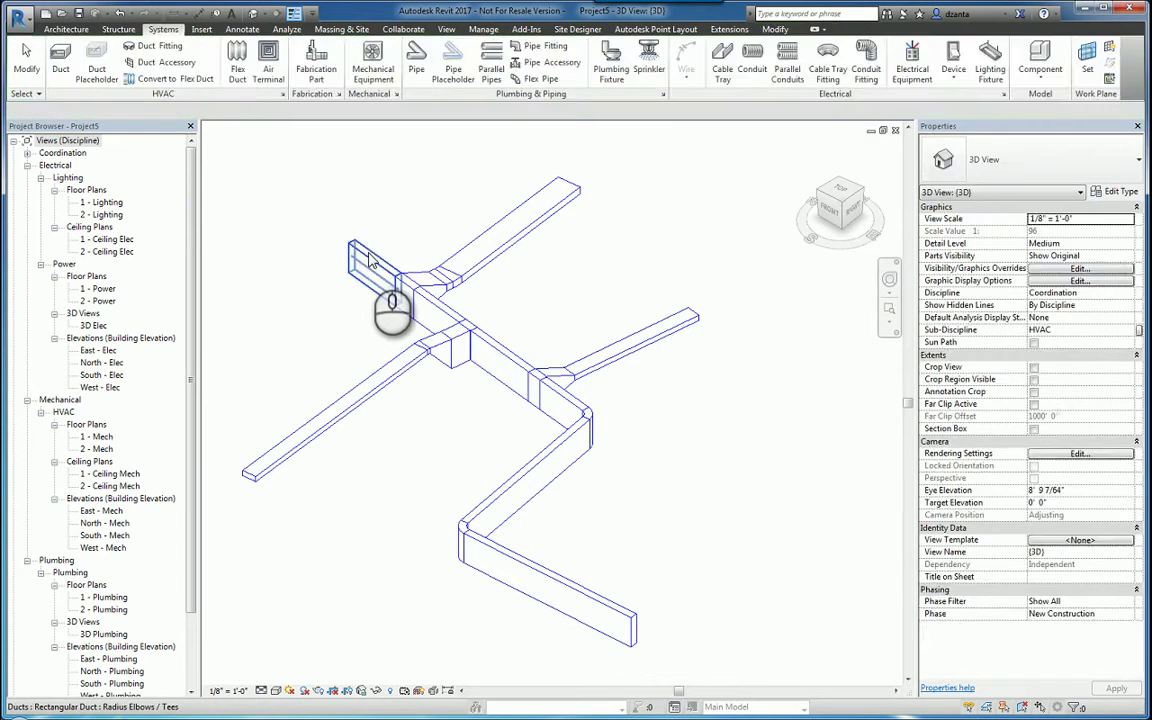
pyautogui.click(372, 260)
pyautogui.press('Escape')
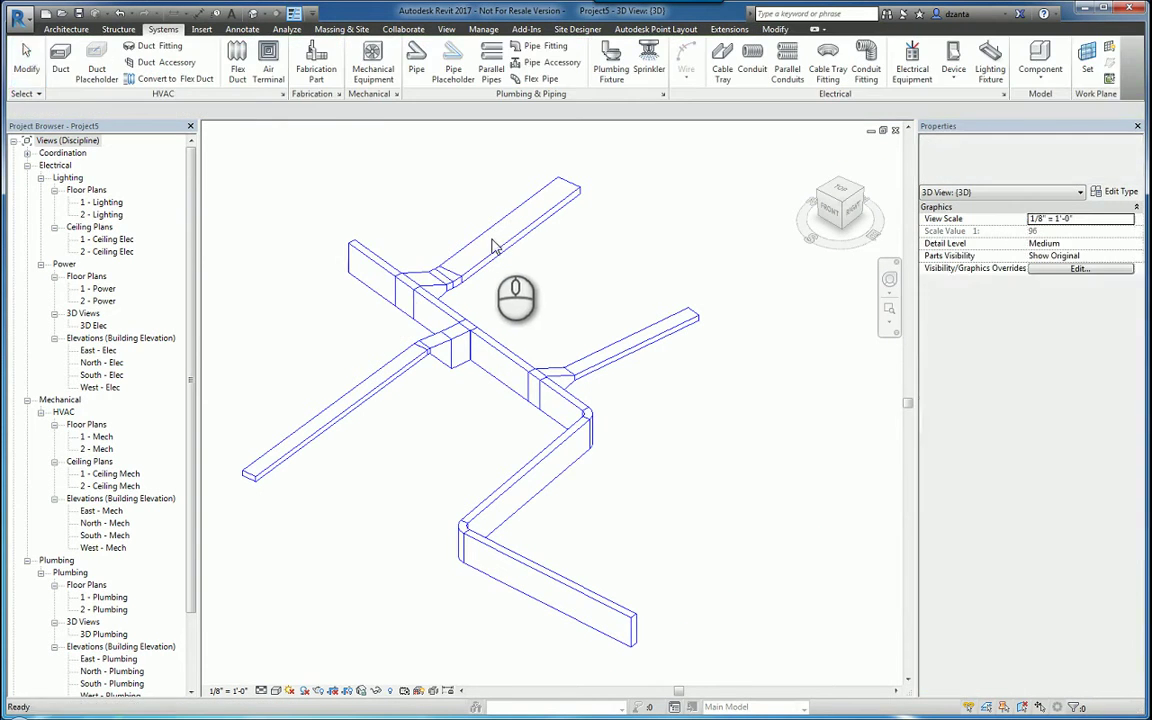
pyautogui.click(503, 252)
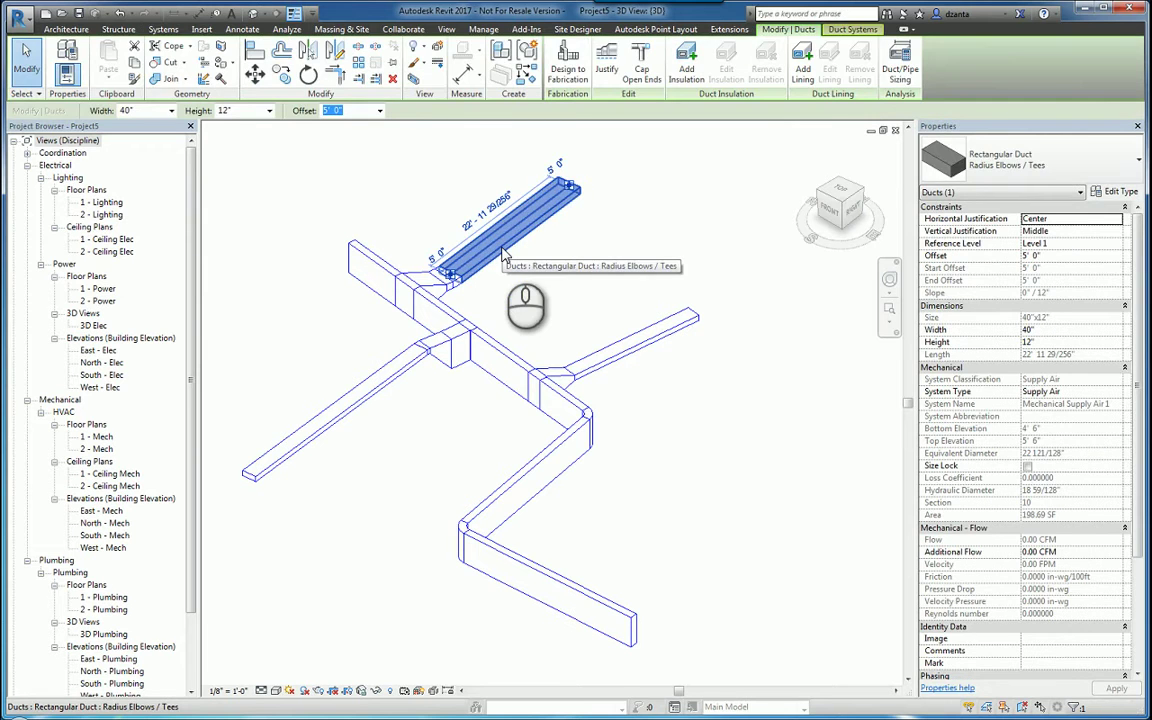
pyautogui.press('Escape')
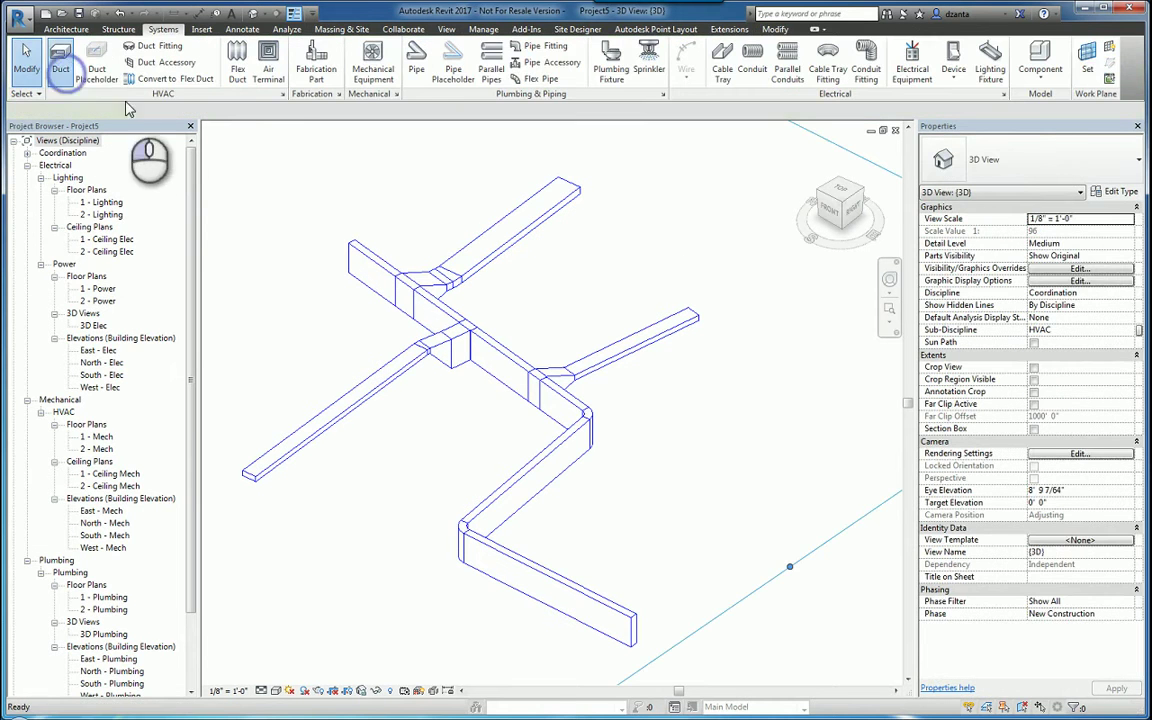
# With Inherit Size on, draw a long 12" x 52" duct toward the back right
pyautogui.click(85, 62)
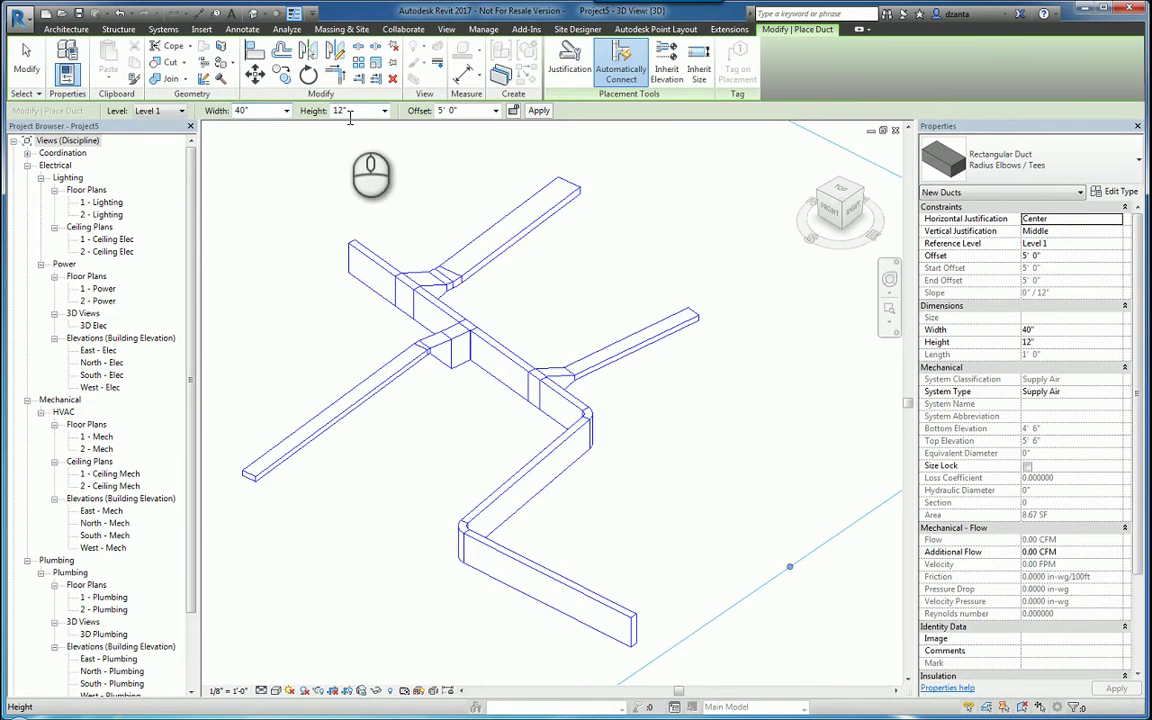
pyautogui.click(699, 72)
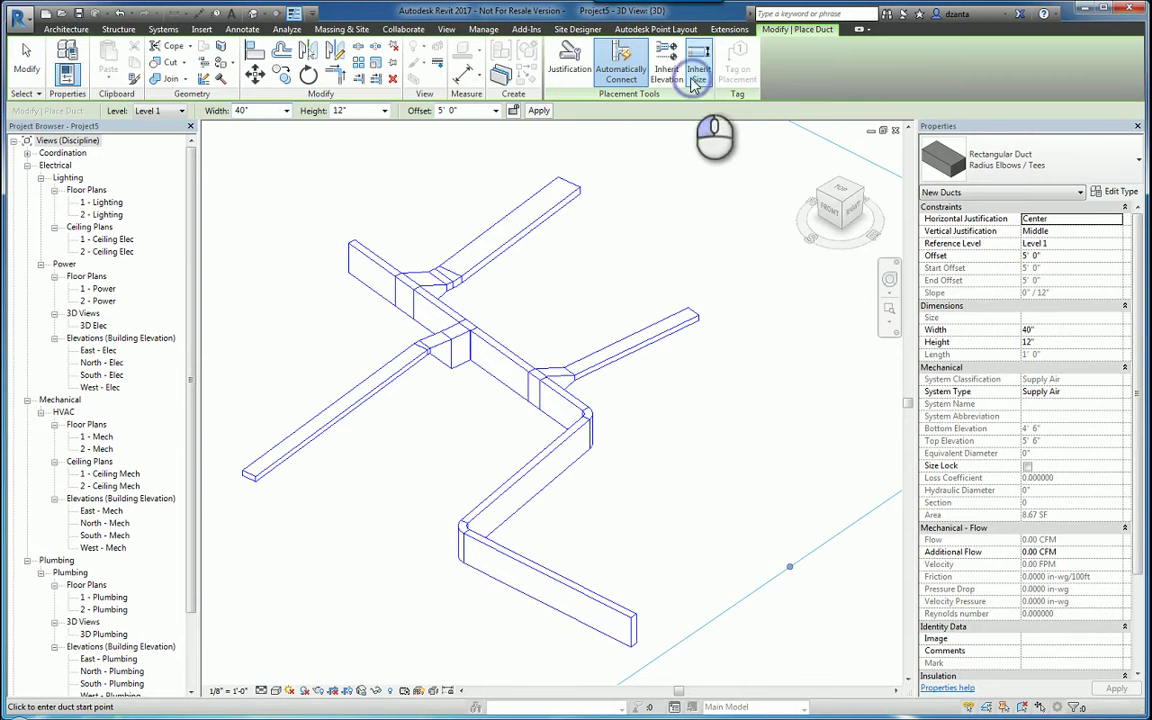
pyautogui.click(492, 345)
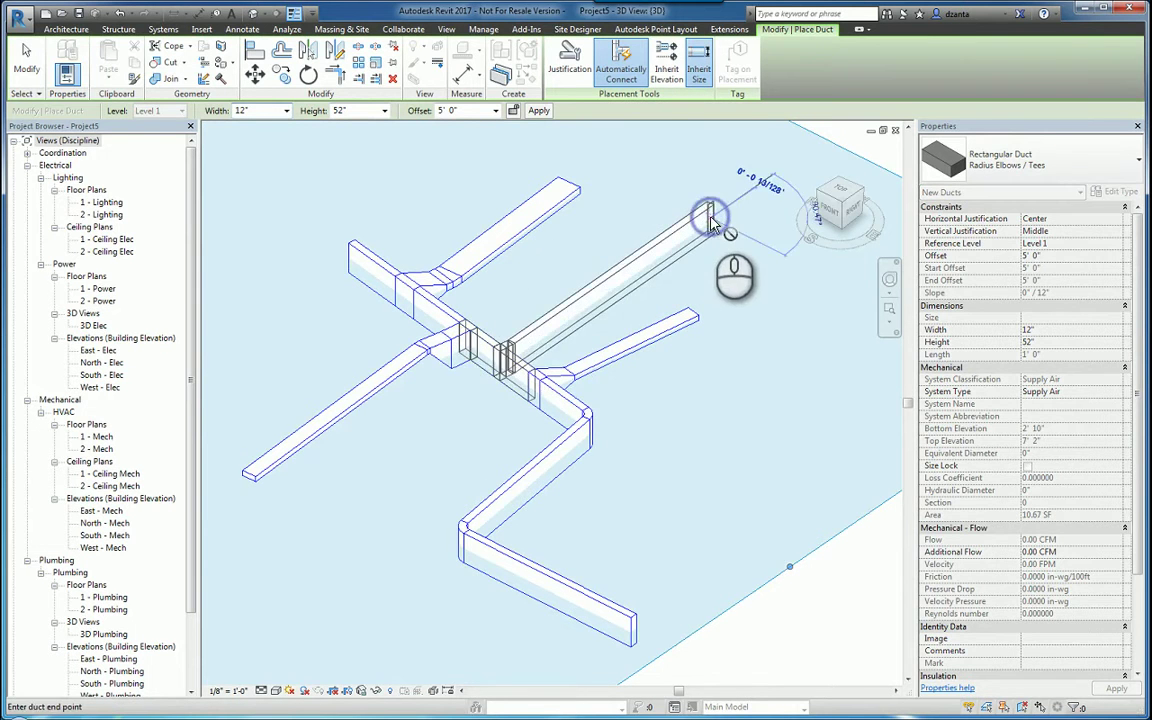
pyautogui.click(712, 225)
pyautogui.press('Escape')
pyautogui.press('Escape')
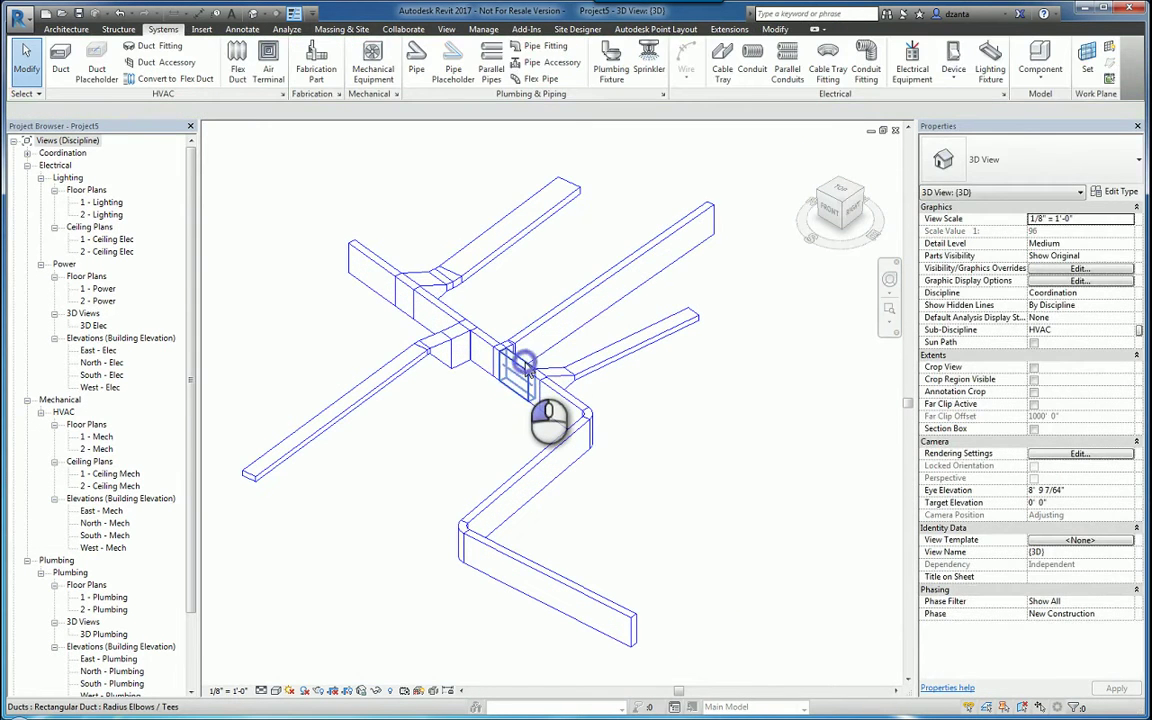
# Verify the sizes of the connecting piece and the new long duct
pyautogui.click(525, 365)
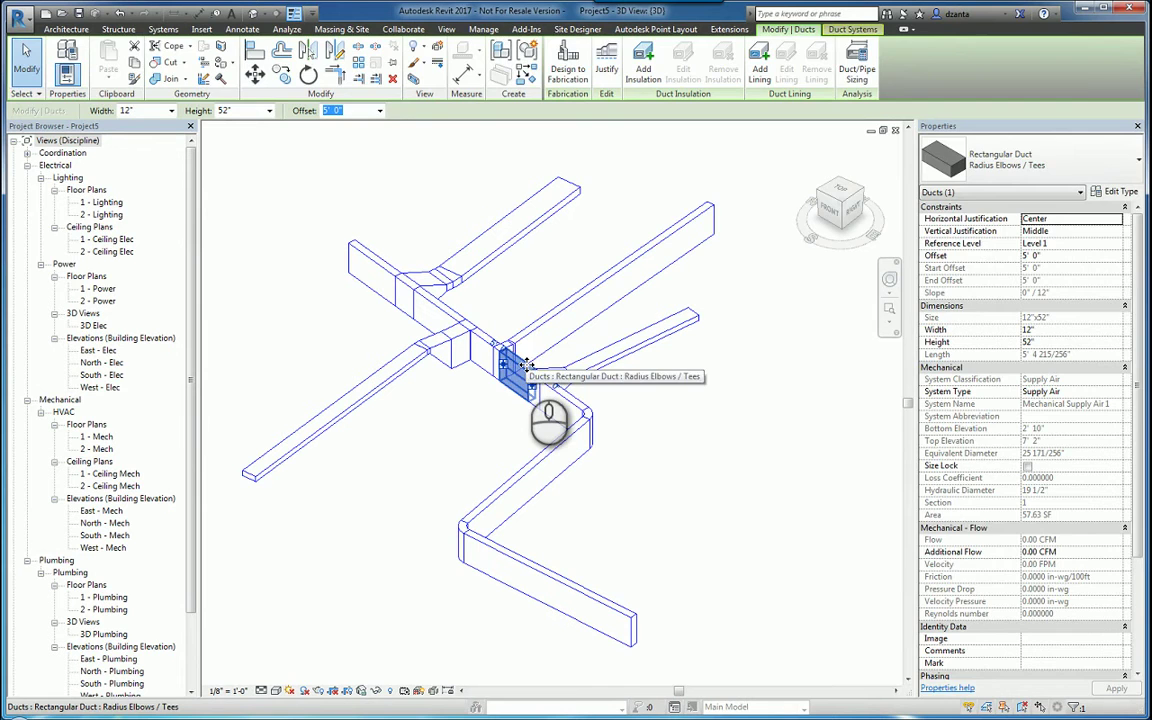
pyautogui.press('Escape')
pyautogui.click(555, 322)
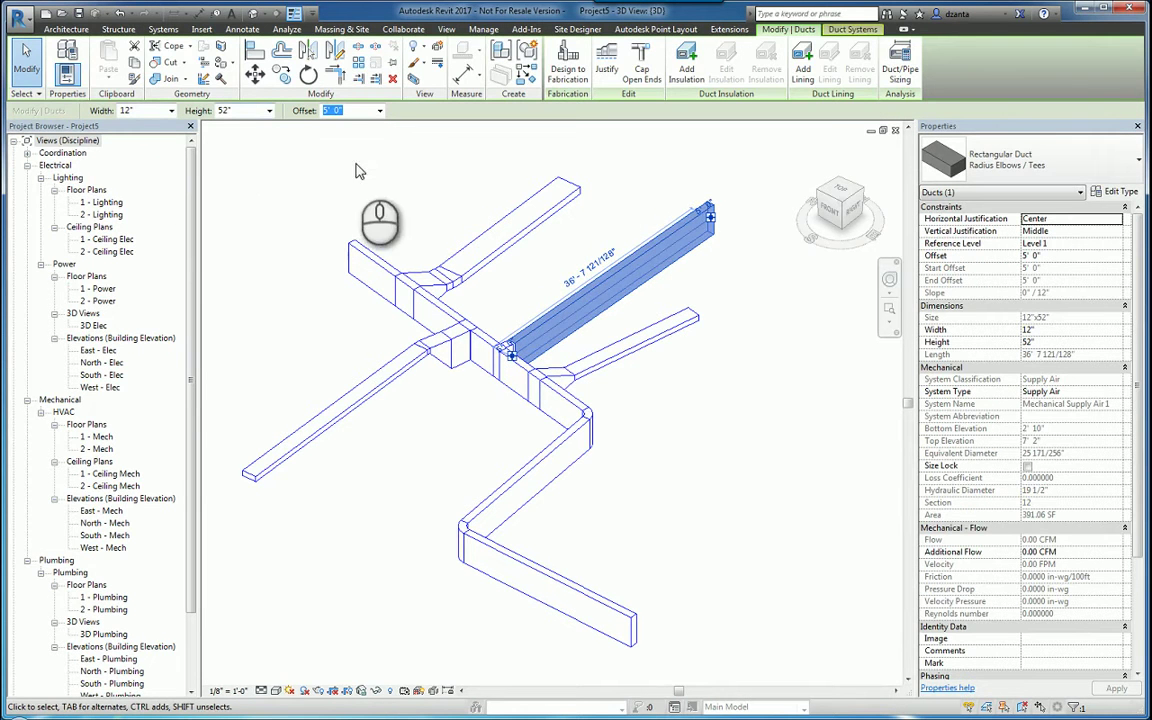
pyautogui.click(419, 178)
# Show the duct Justification settings: Center horizontal, 0' - 0" offset, Middle vertical
pyautogui.click(61, 75)
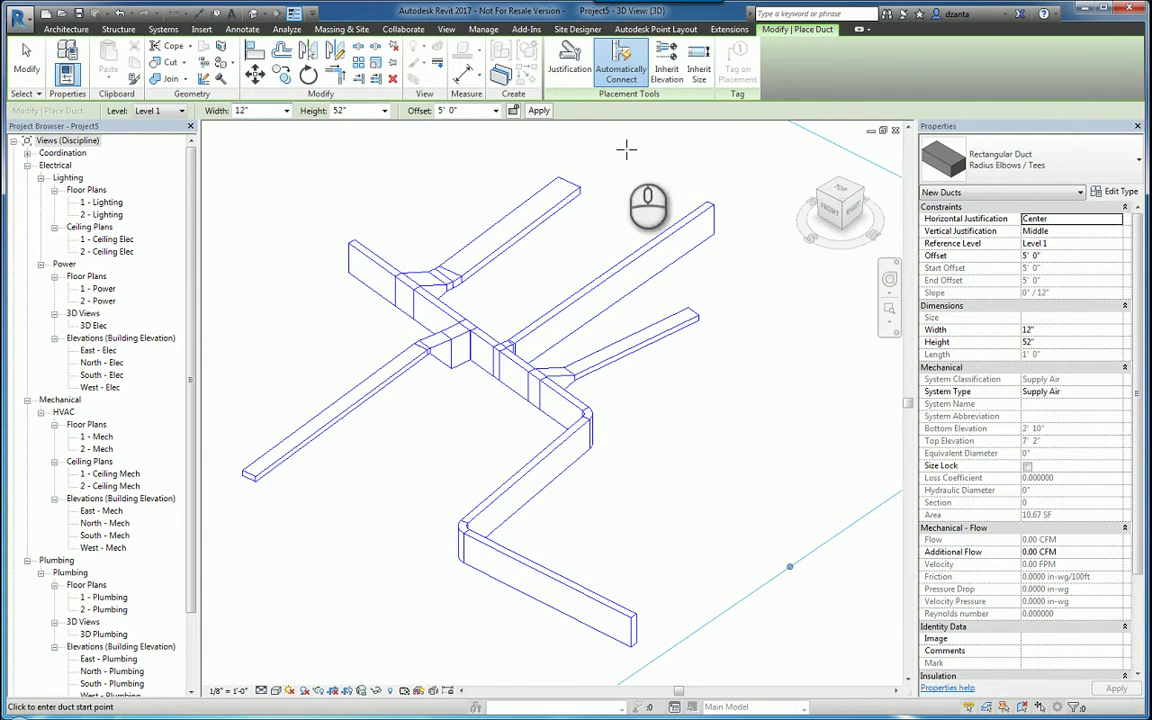
pyautogui.press('Escape')
pyautogui.click(62, 75)
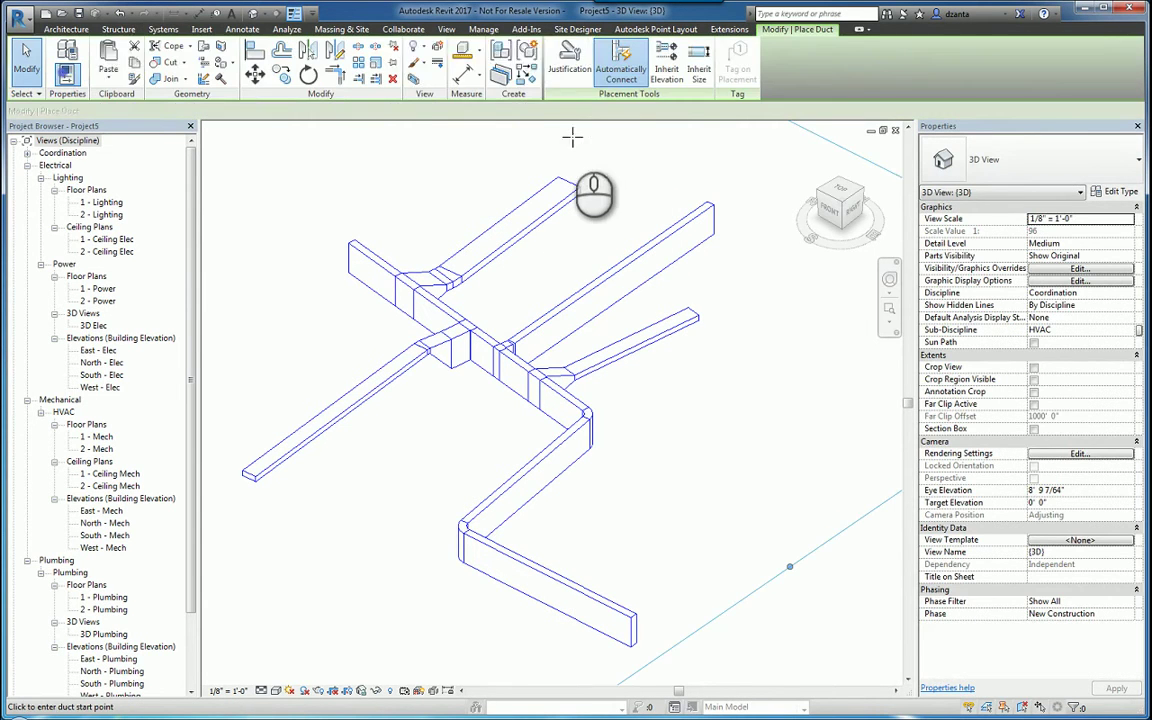
pyautogui.click(569, 72)
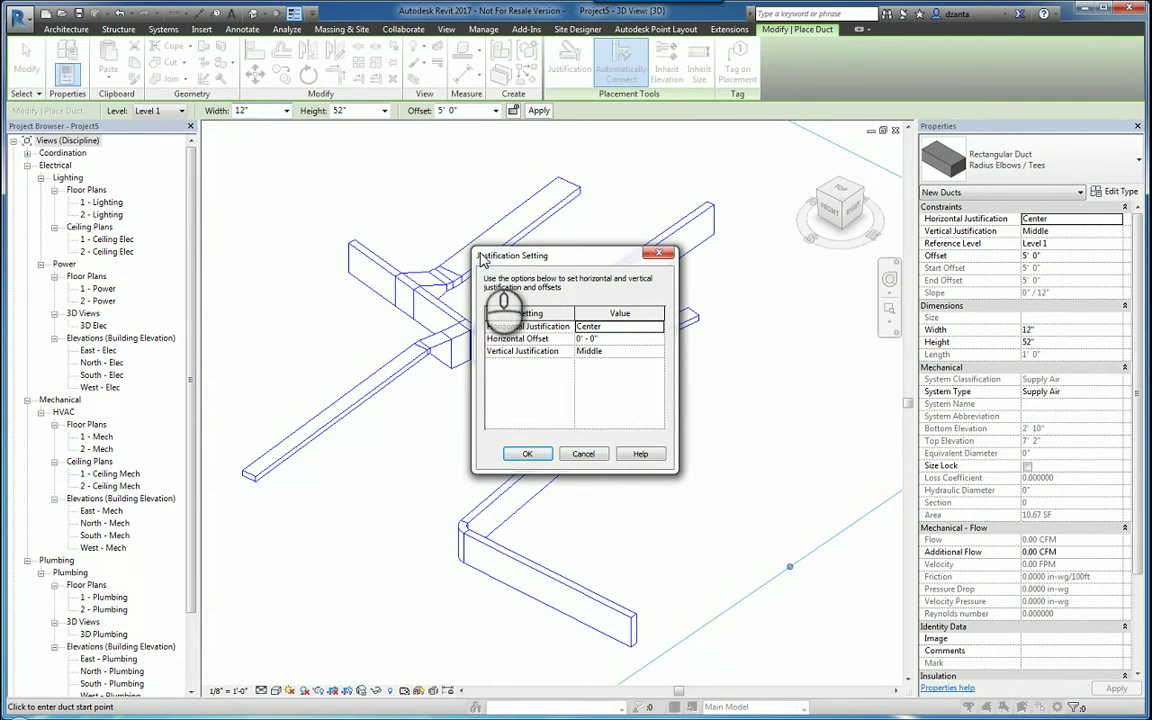
pyautogui.click(630, 327)
pyautogui.click(658, 329)
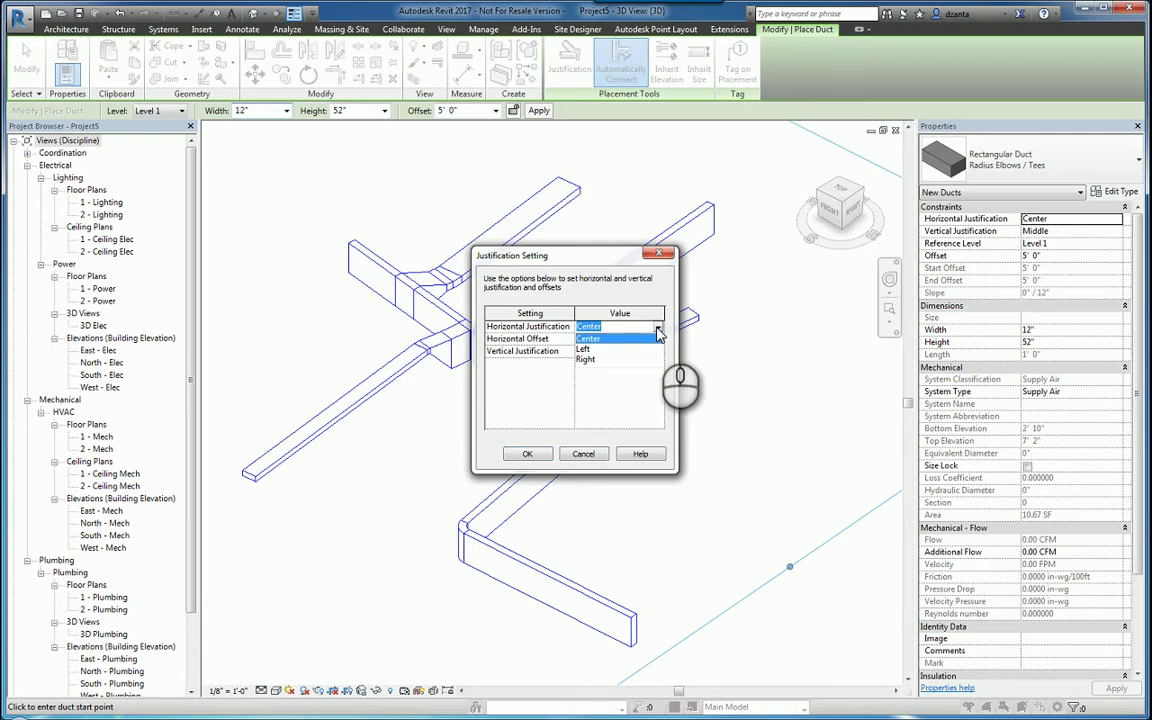
pyautogui.click(657, 336)
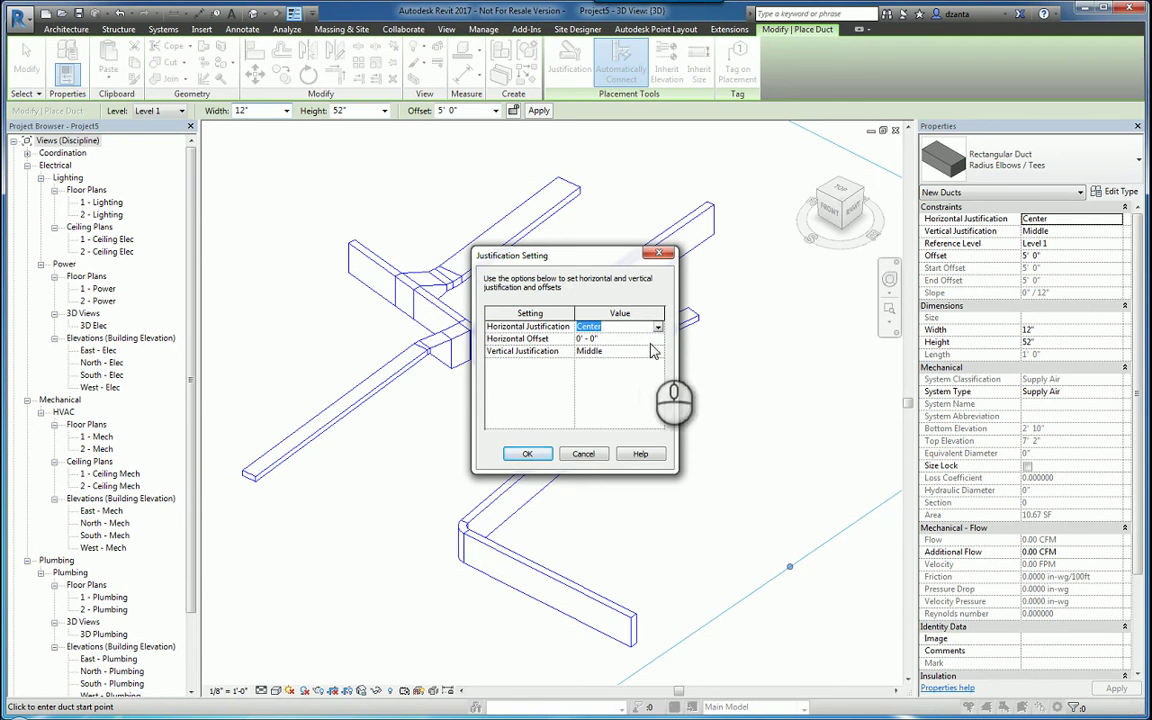
pyautogui.click(645, 351)
pyautogui.click(658, 352)
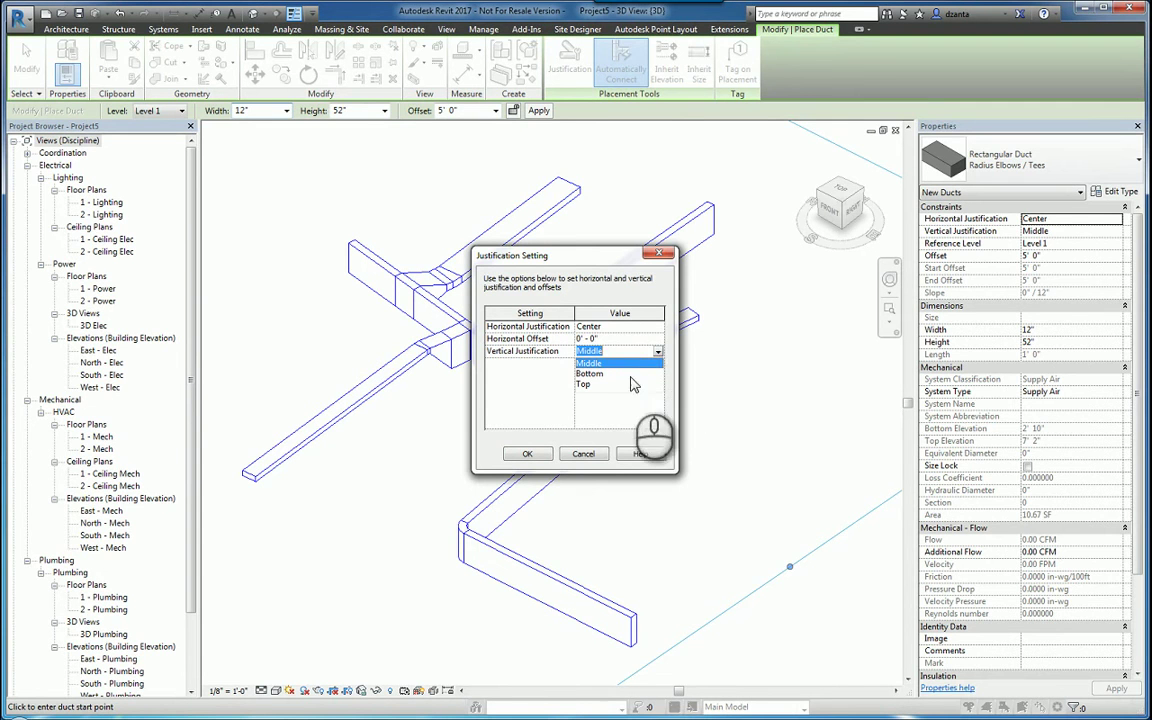
pyautogui.click(592, 445)
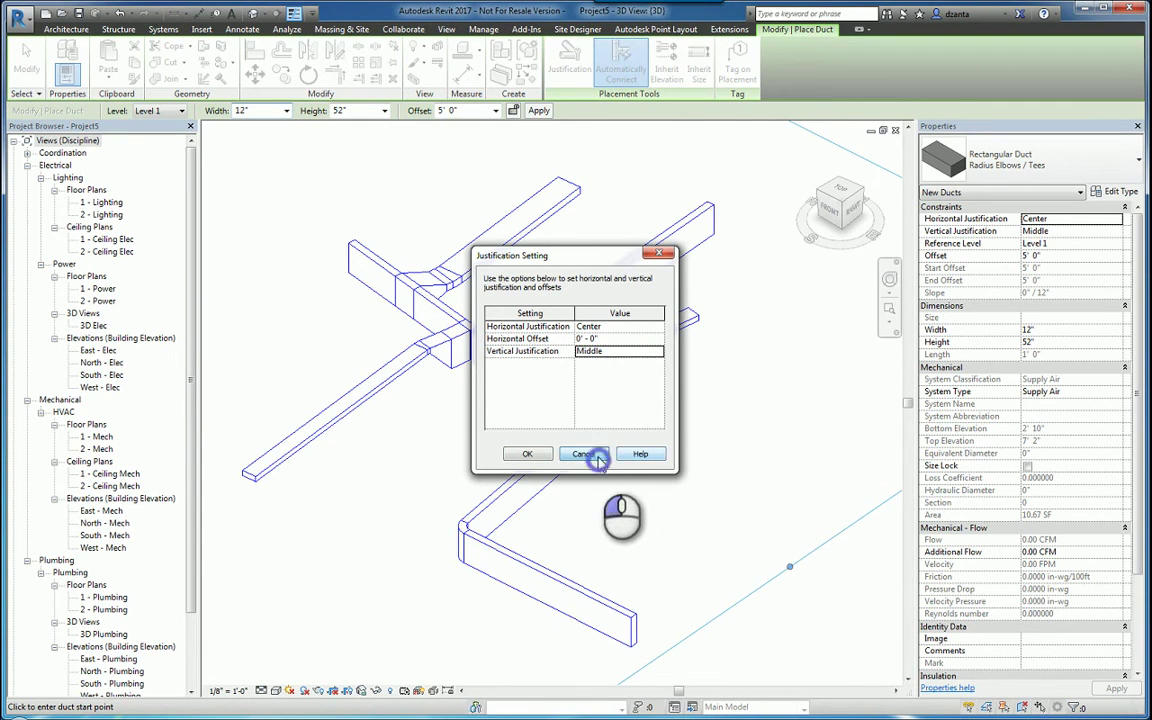